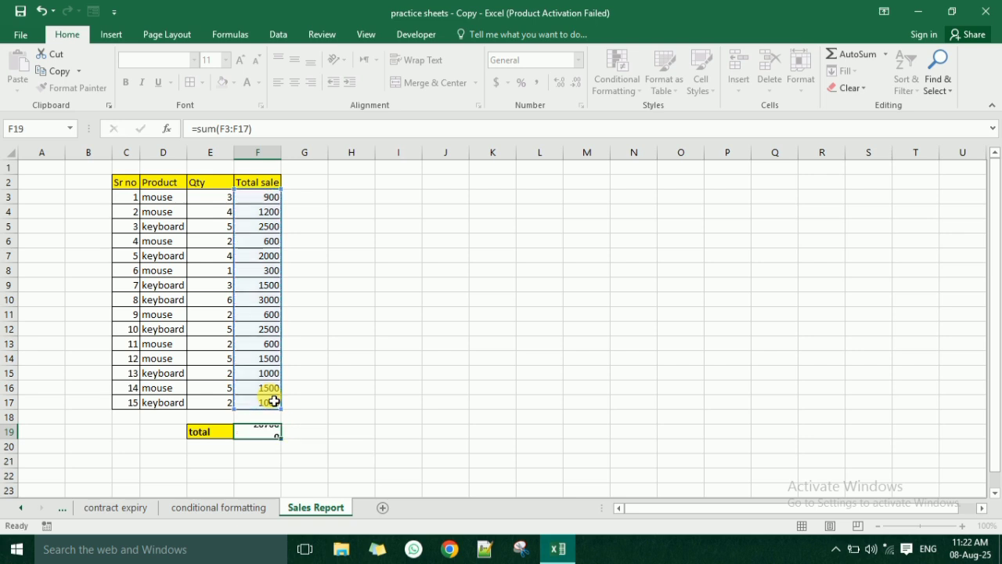
click(210, 432)
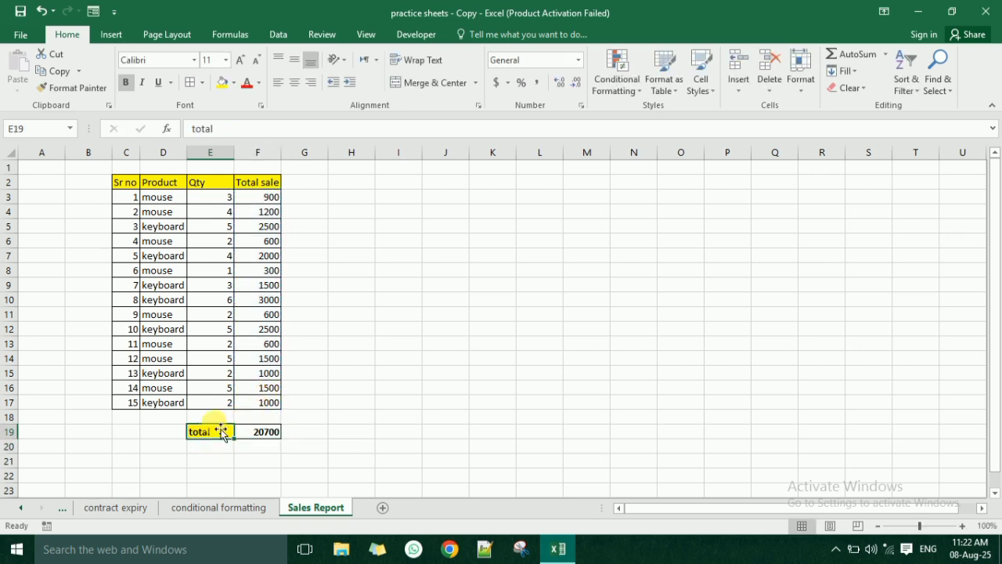
click(209, 417)
click(9, 417)
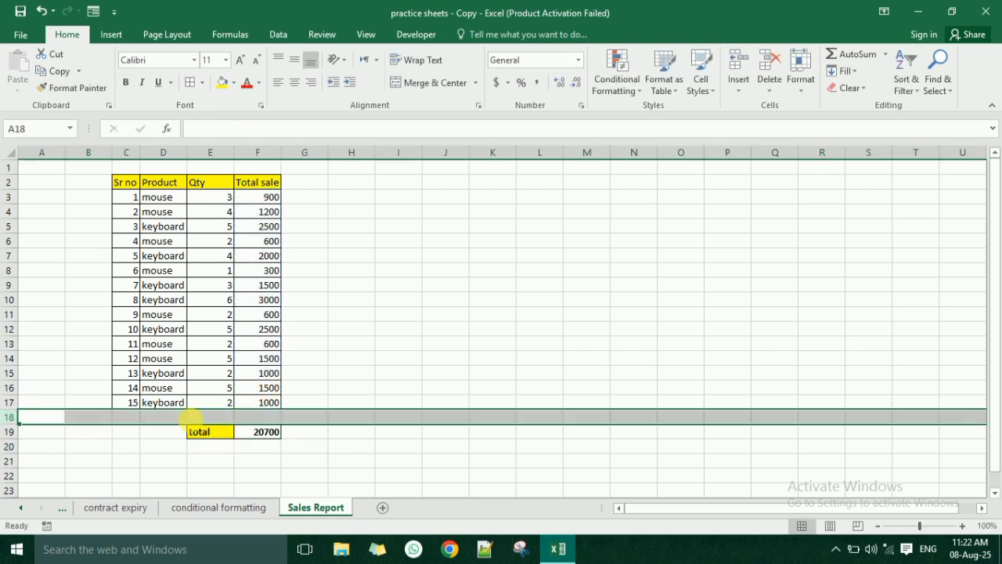
click(228, 436)
click(246, 437)
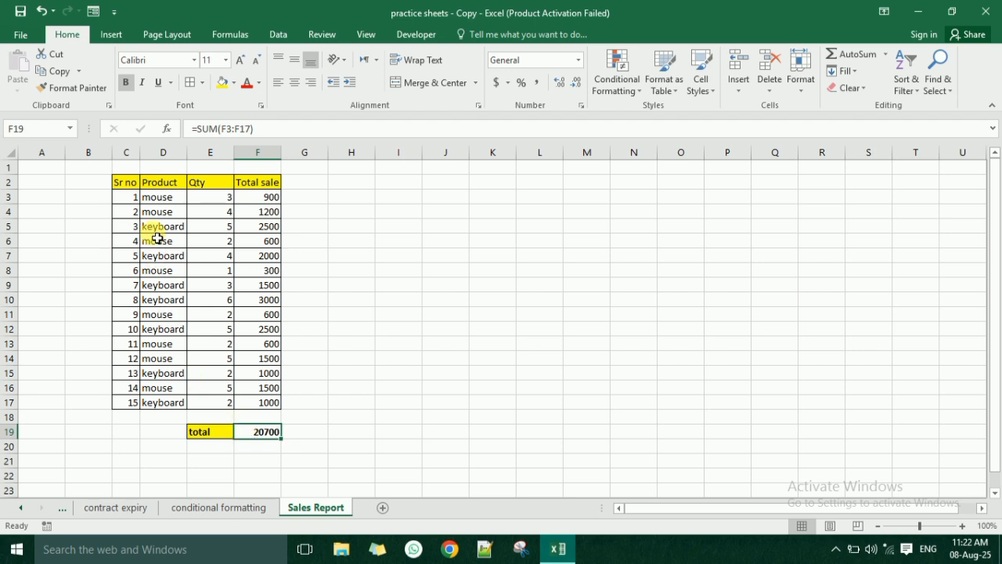
- Add filters to the header row of the sales table, using the range C2:F17 without the total row
click(142, 194)
drag(128, 185, 235, 335)
click(210, 300)
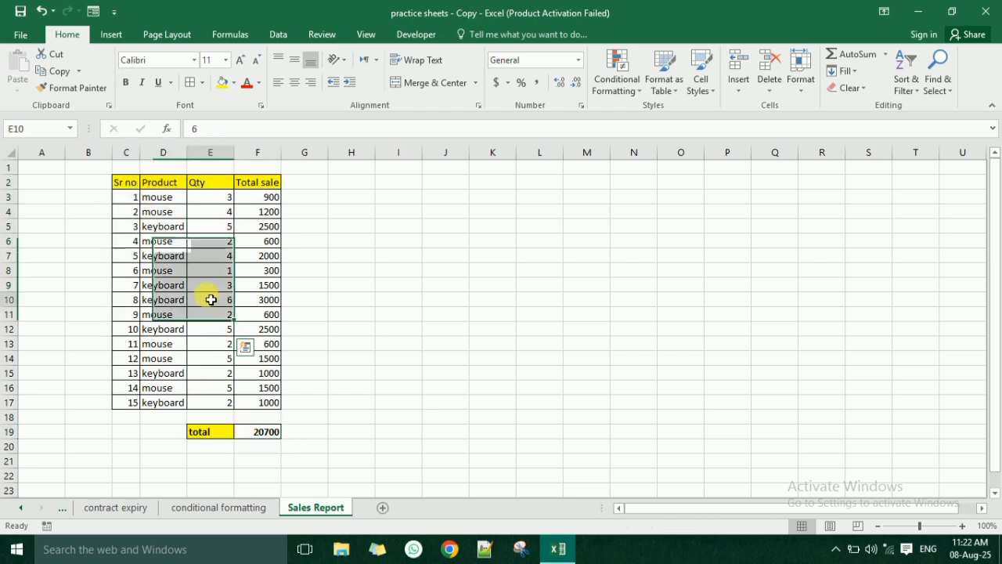
drag(129, 189, 272, 403)
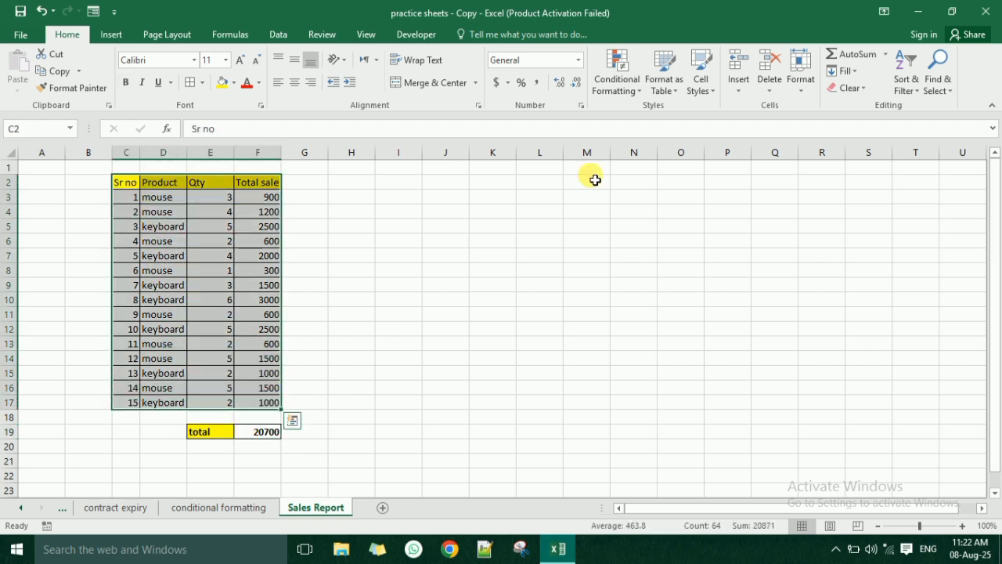
click(912, 83)
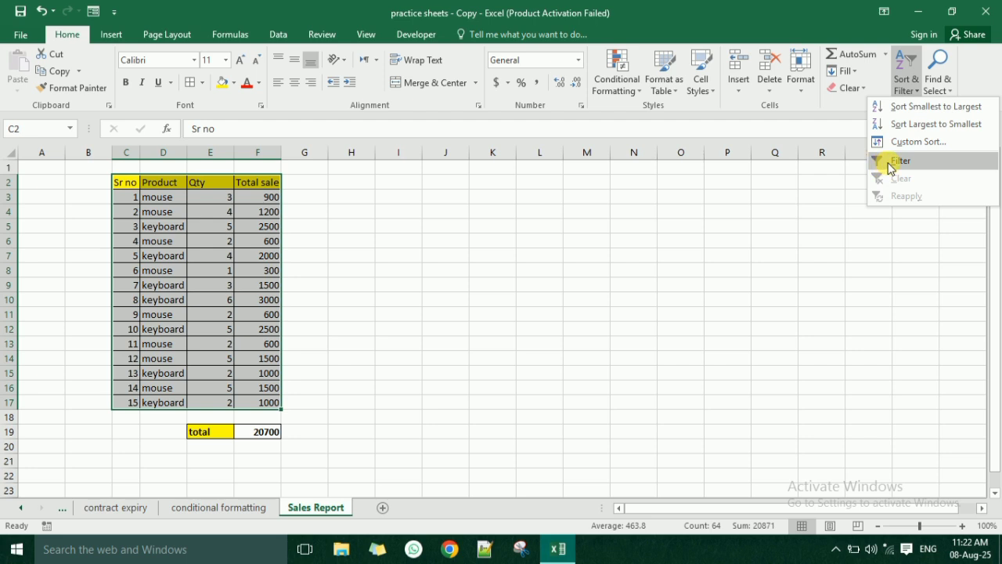
click(270, 41)
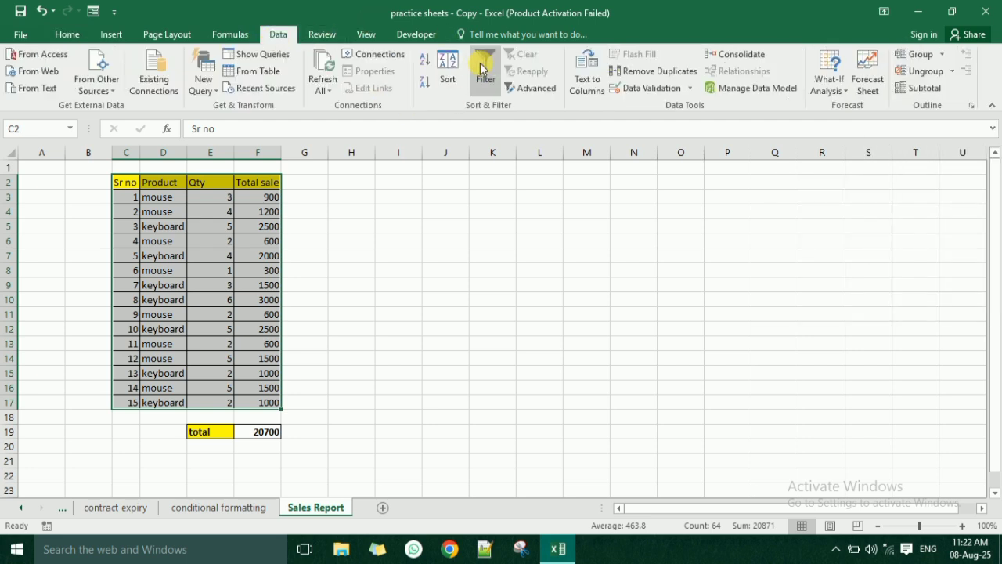
click(482, 67)
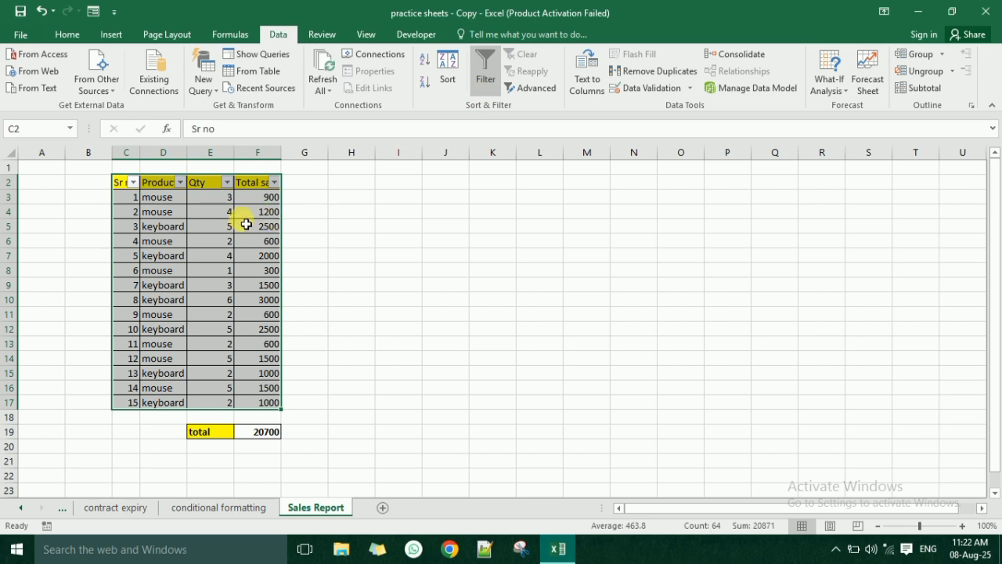
- Autofit the widths of columns C to F so the headers fit beside their filter arrows
click(224, 202)
click(168, 185)
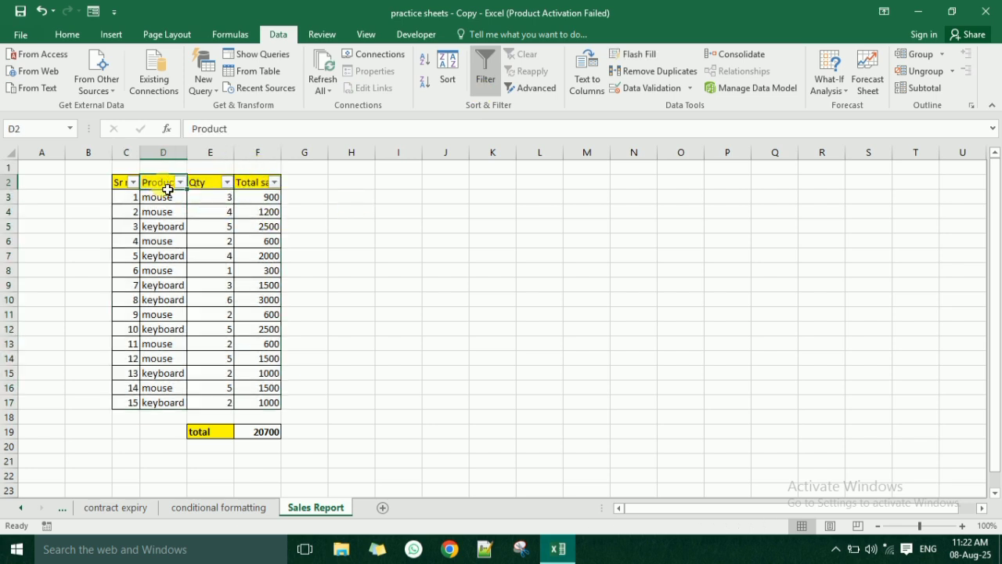
click(127, 190)
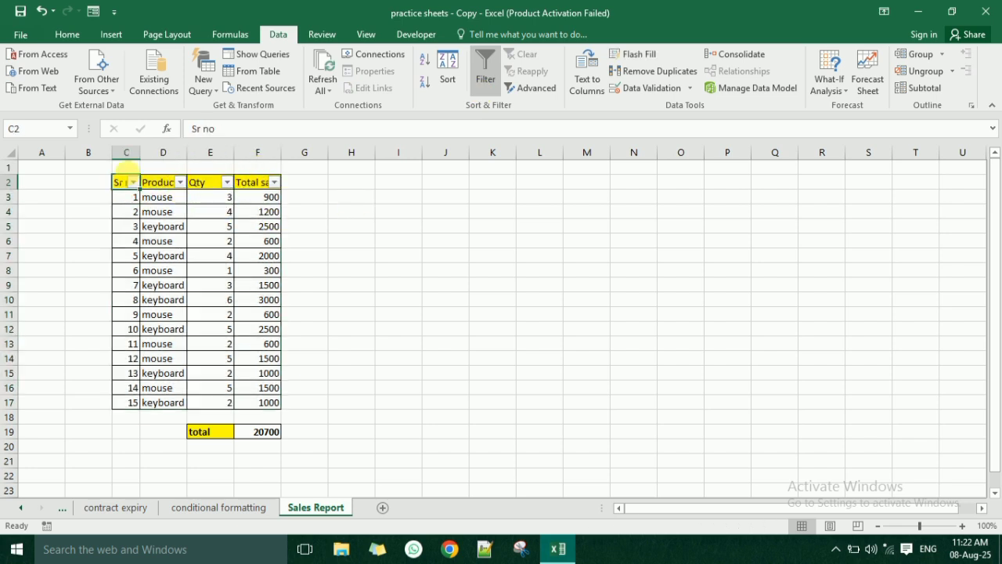
drag(141, 156, 285, 158)
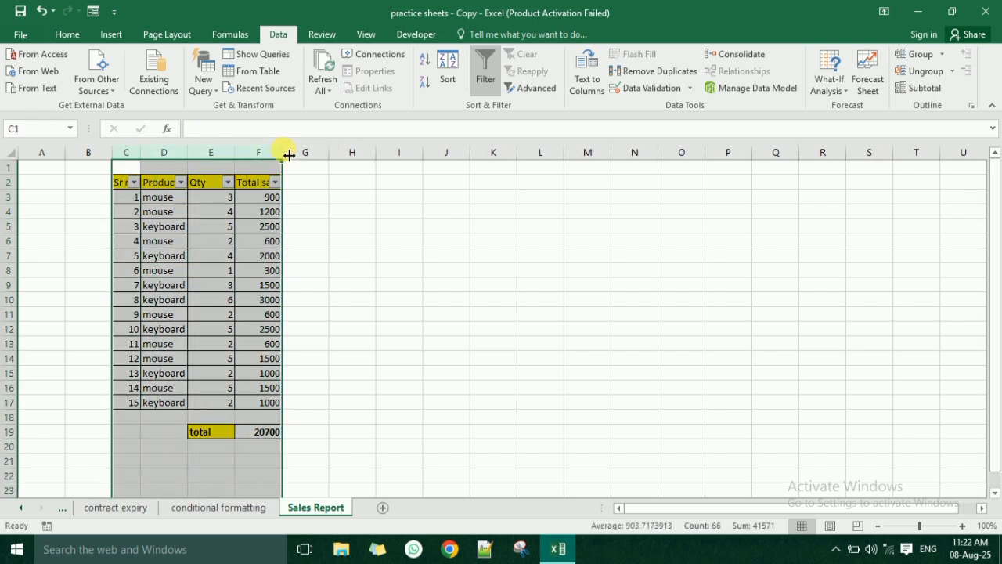
double_click(282, 152)
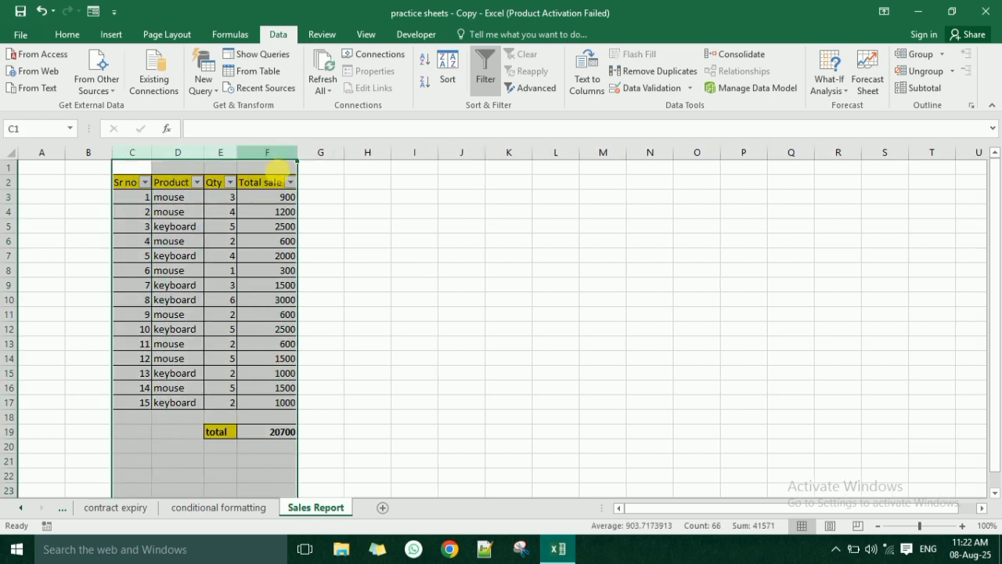
click(180, 230)
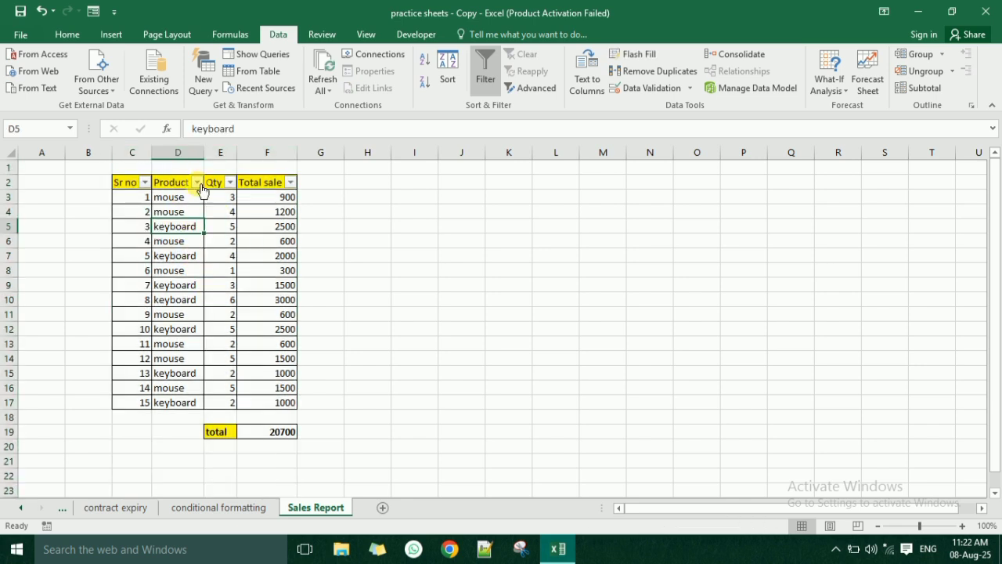
- Filter the Product column to show only the mouse rows
click(197, 181)
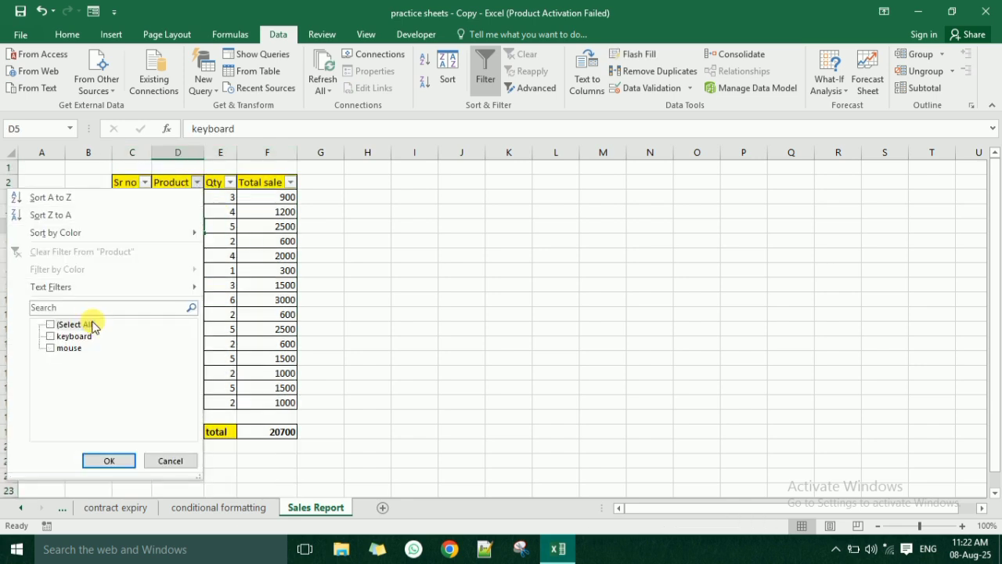
click(70, 348)
click(107, 461)
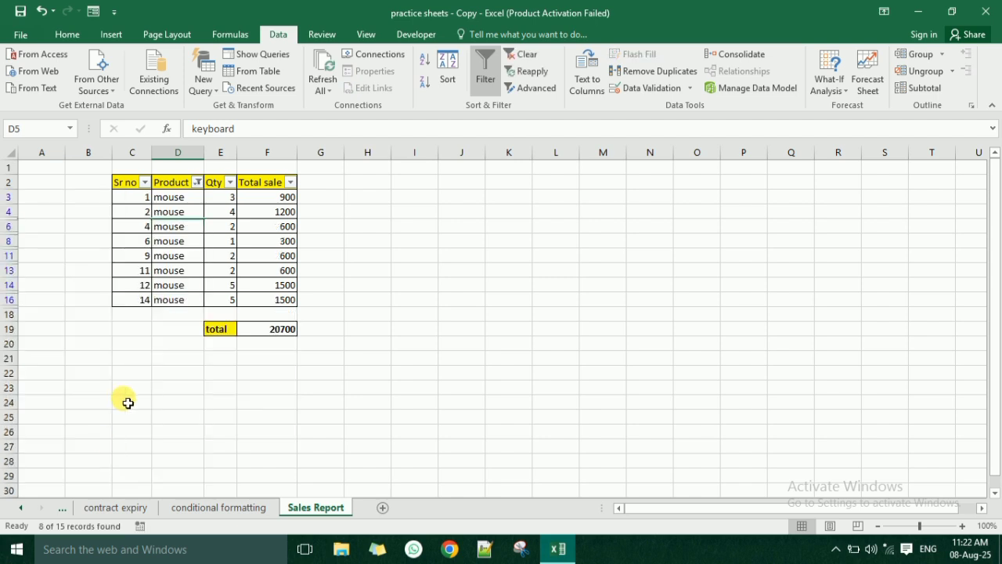
- Examine the filtered mouse rows, their serial numbers and sales, and compare them with the total formula in F19
click(167, 270)
click(167, 289)
click(182, 213)
click(184, 229)
click(184, 256)
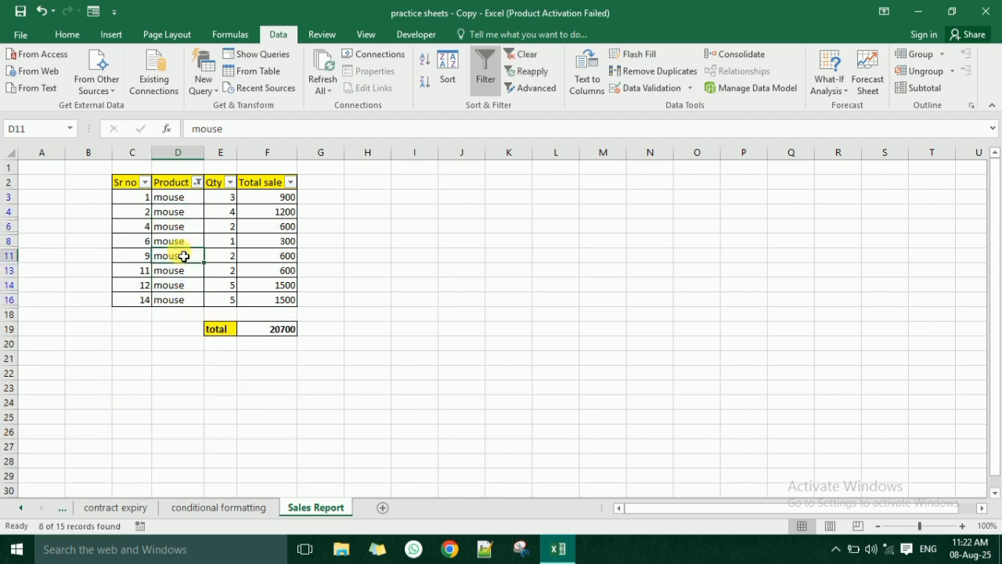
click(264, 332)
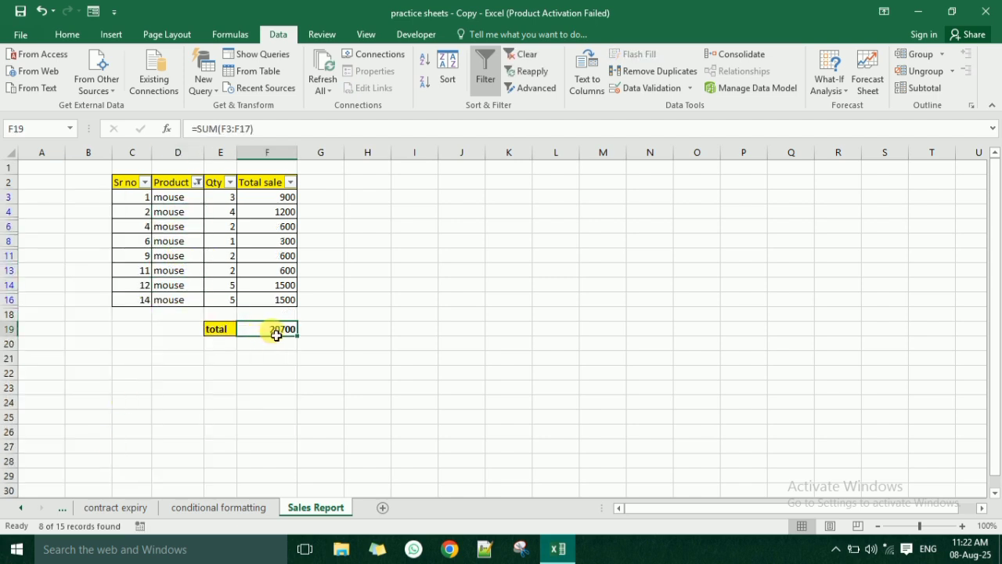
drag(275, 201, 280, 287)
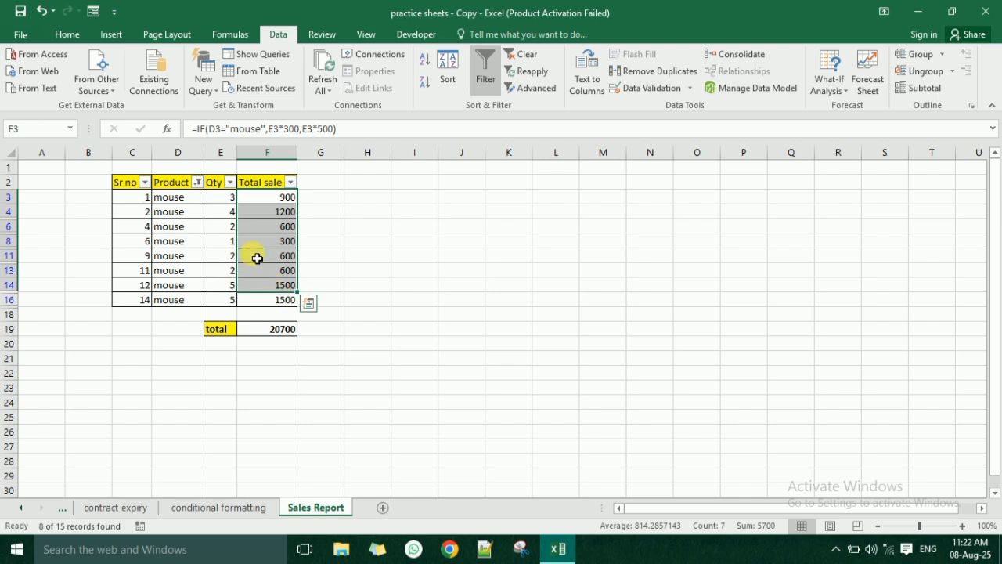
click(261, 305)
click(264, 328)
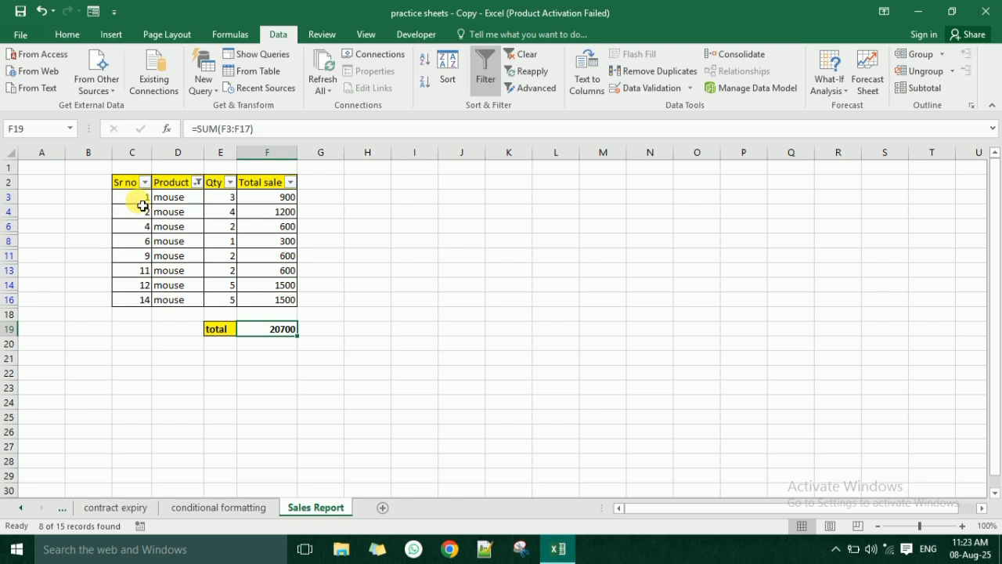
drag(142, 205, 147, 301)
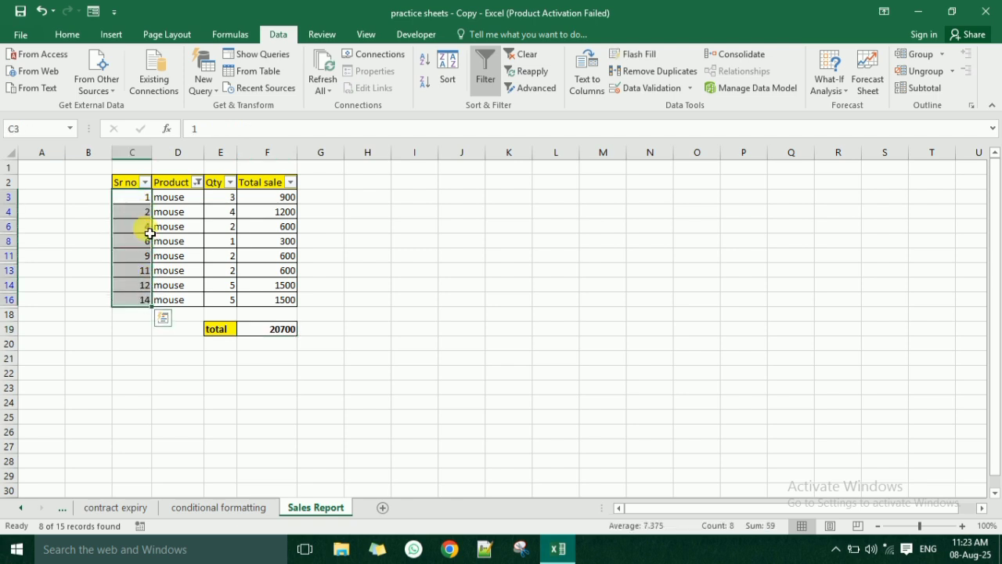
click(172, 200)
drag(148, 197, 147, 300)
click(166, 198)
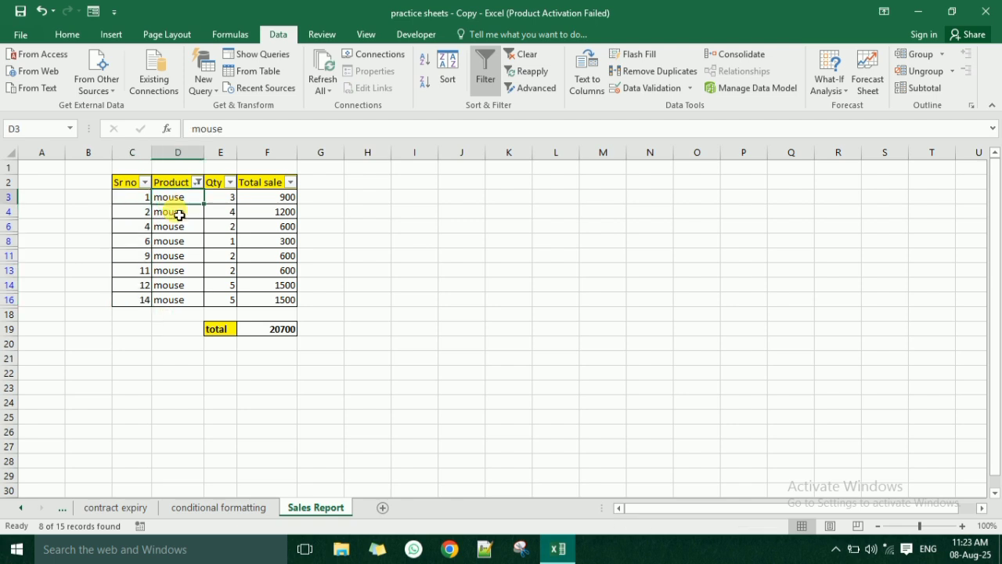
- Switch the Product filter from mouse to keyboard and check the total cell and the remaining serial numbers
click(200, 184)
click(69, 348)
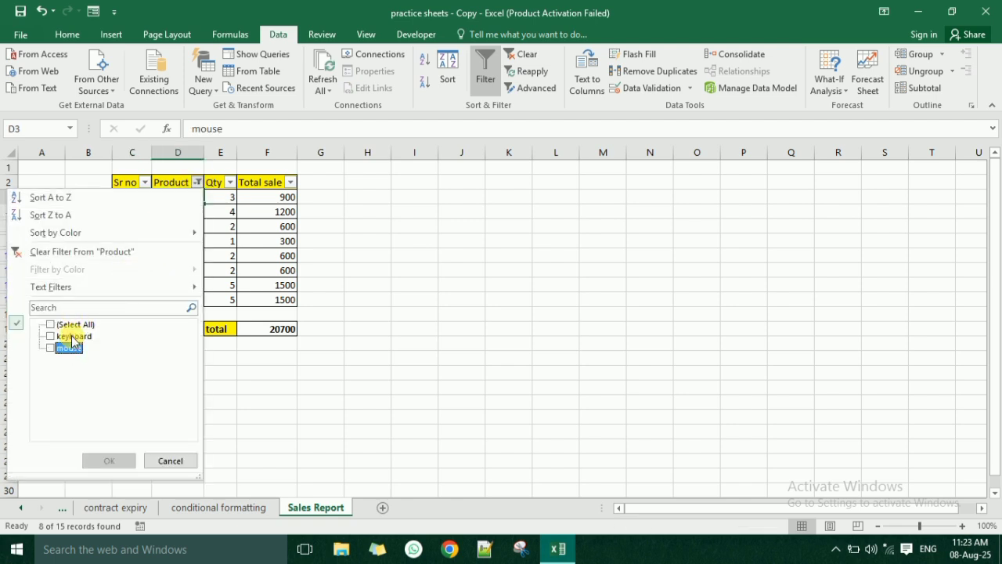
click(64, 336)
click(104, 459)
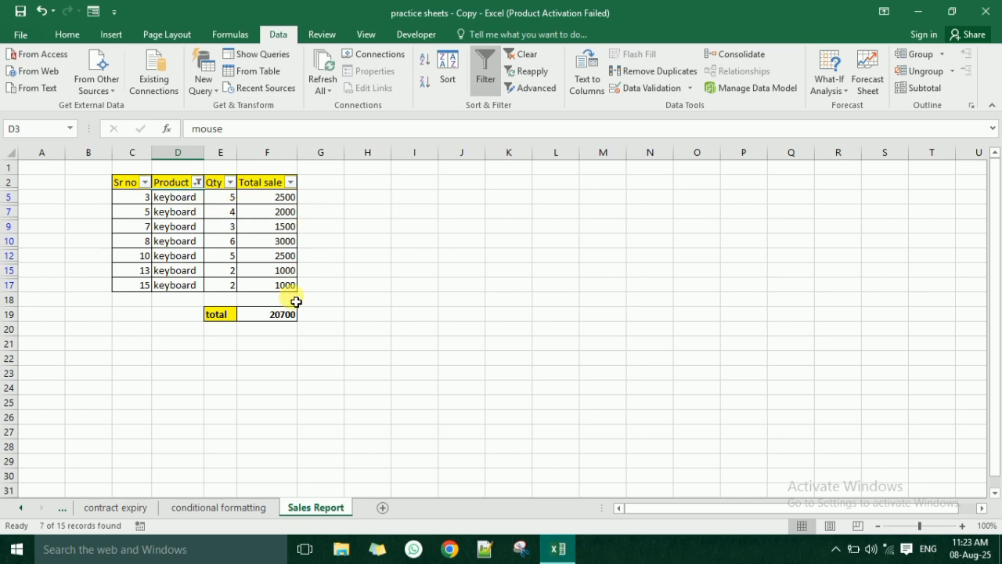
click(283, 314)
drag(145, 204, 149, 289)
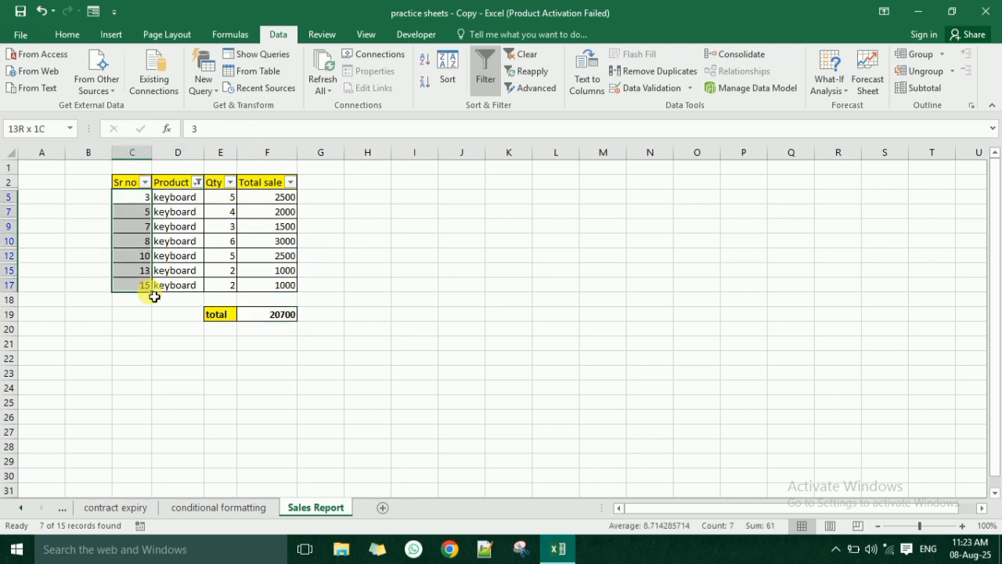
- Reset the Product filter to show all products and select the total cell
click(197, 182)
click(50, 324)
click(89, 461)
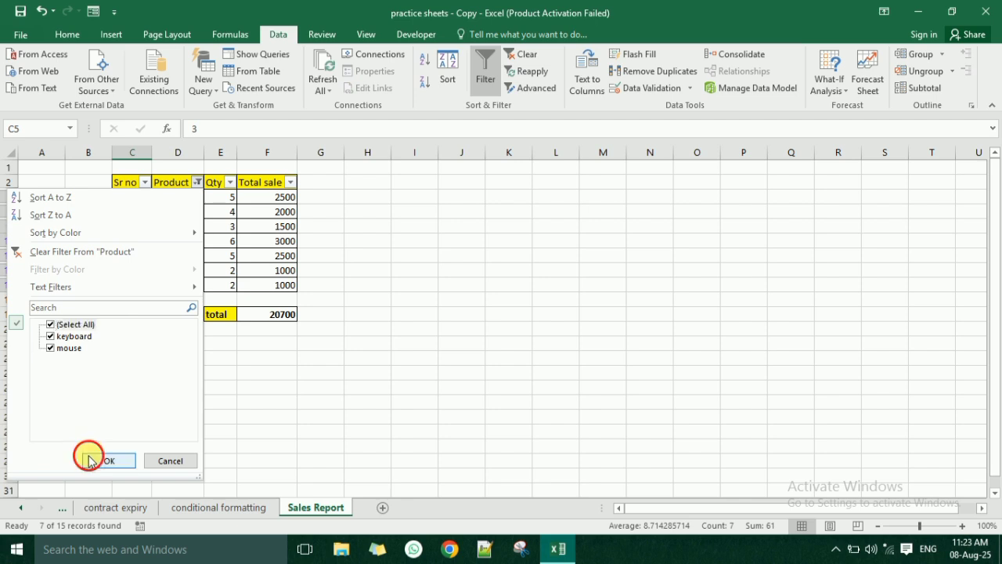
click(227, 433)
click(263, 433)
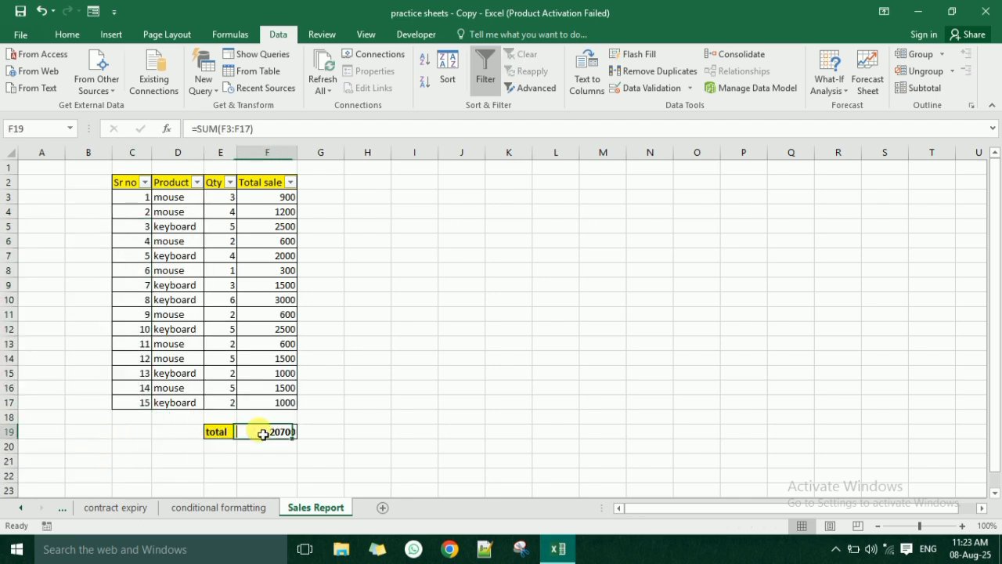
- Move the total label and its sum from E19:F19 to E18:F18, directly beneath the table's last row
drag(228, 436, 267, 421)
click(241, 420)
click(216, 421)
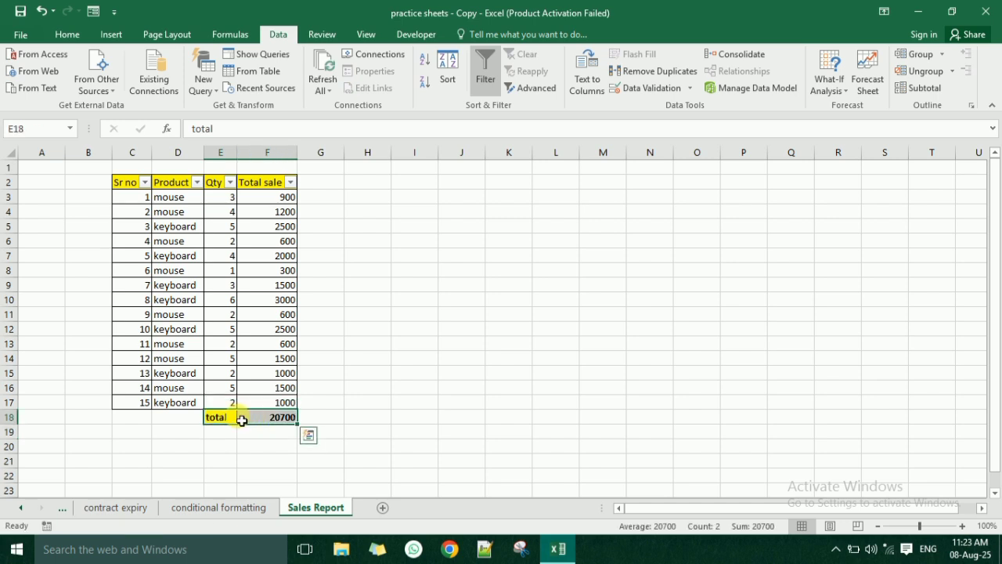
click(192, 302)
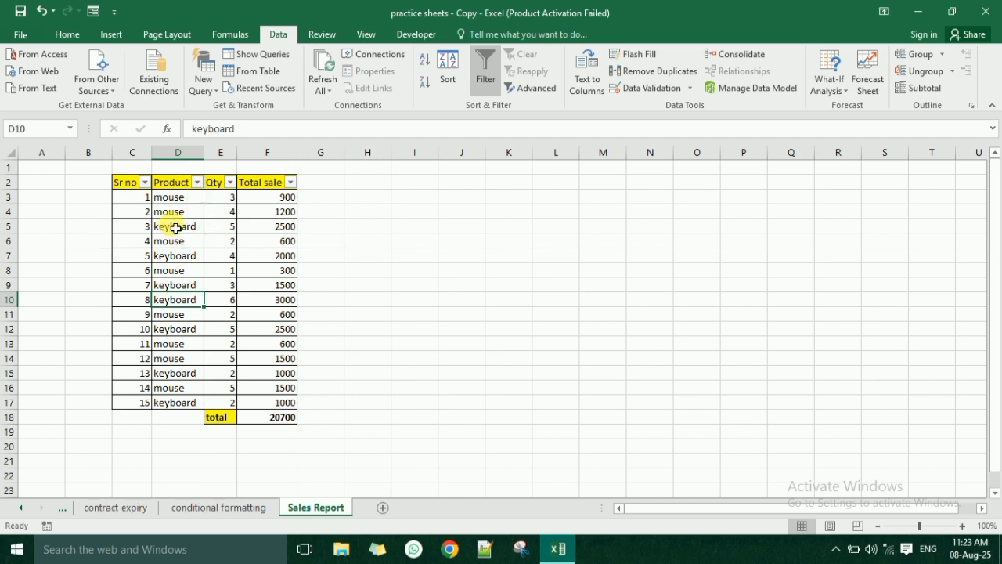
- Filter the Product column by mouse only, leaving out keyboard and blanks
click(197, 182)
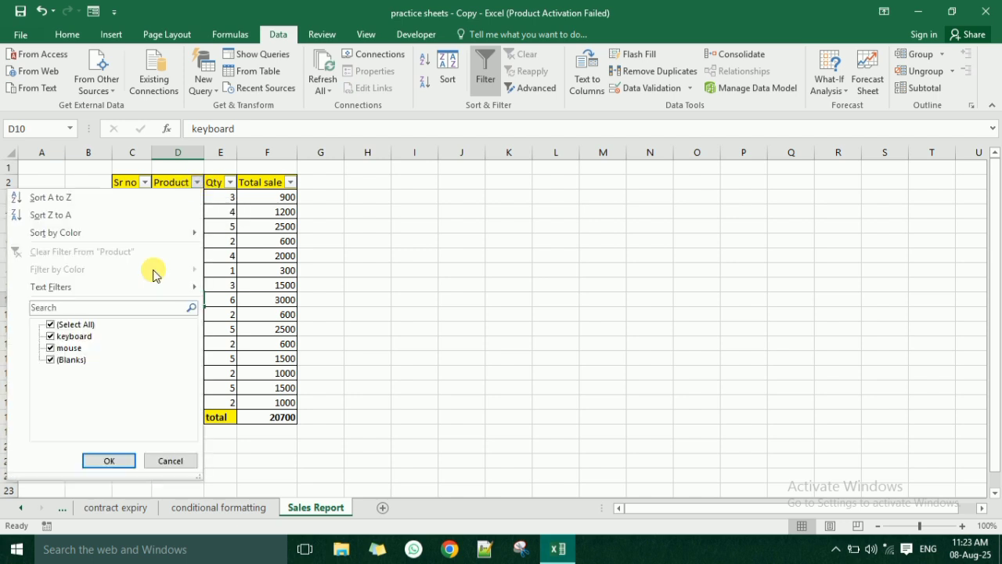
click(68, 325)
click(68, 348)
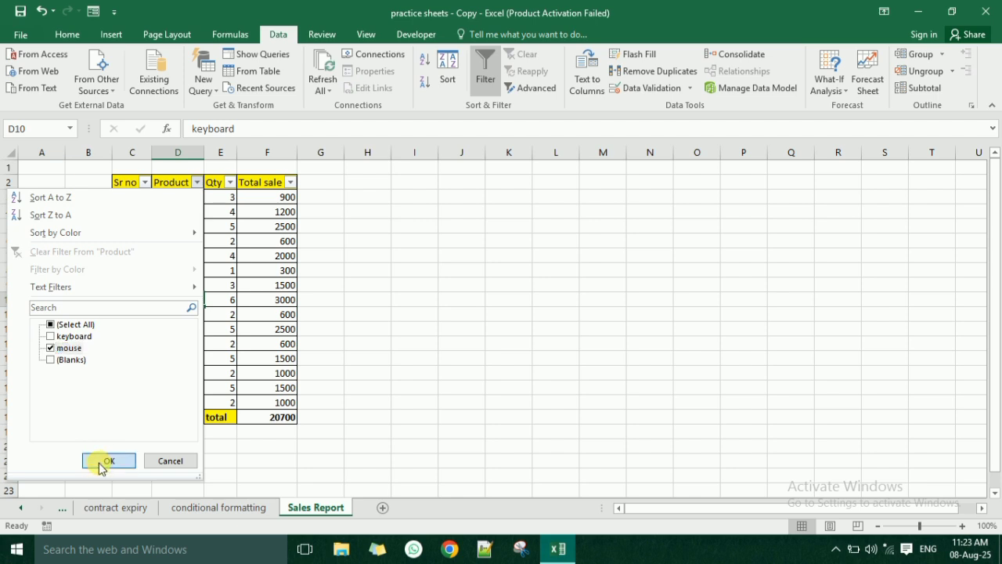
click(109, 461)
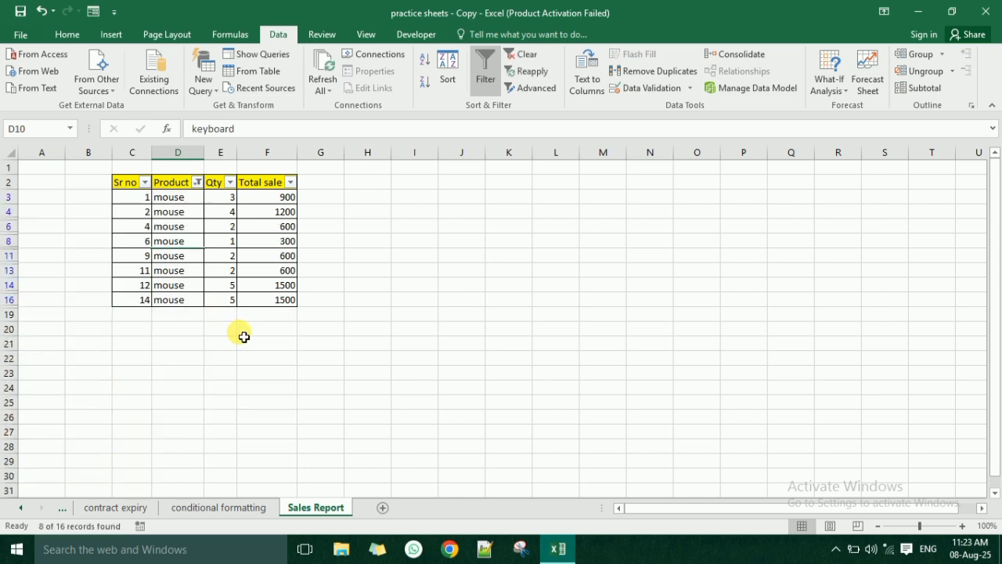
- Change the Product filter to show keyboard rows only
click(196, 182)
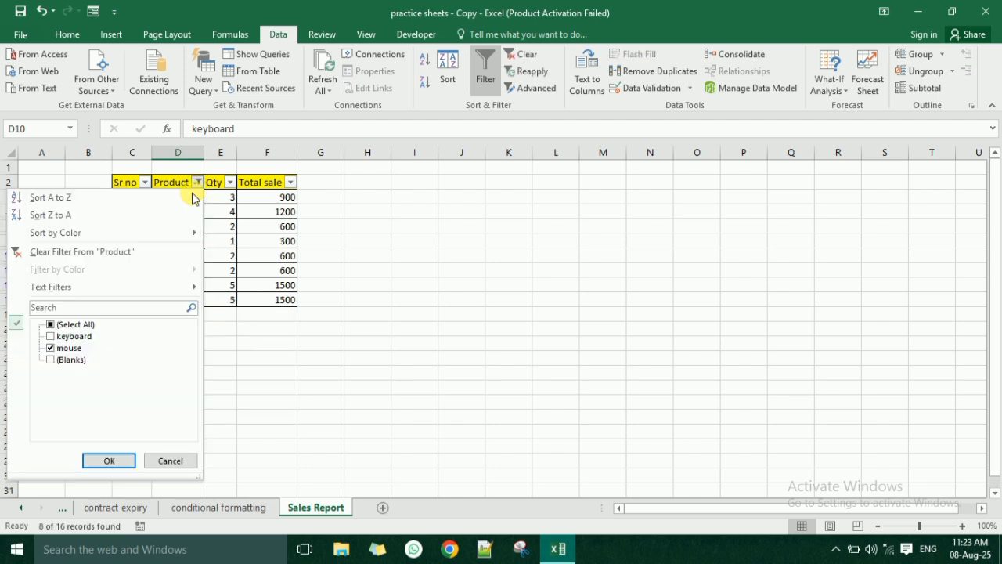
click(50, 335)
click(52, 349)
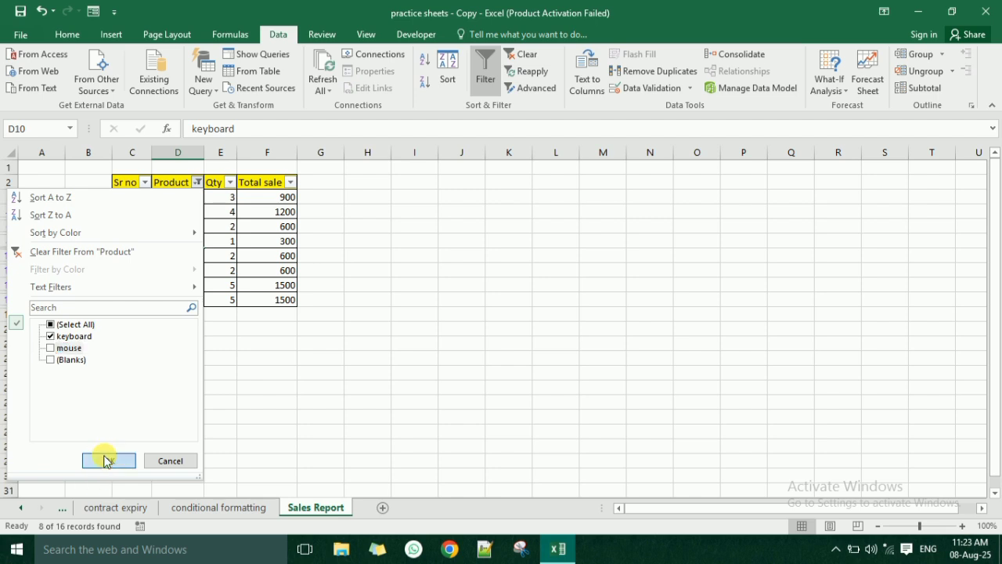
click(106, 461)
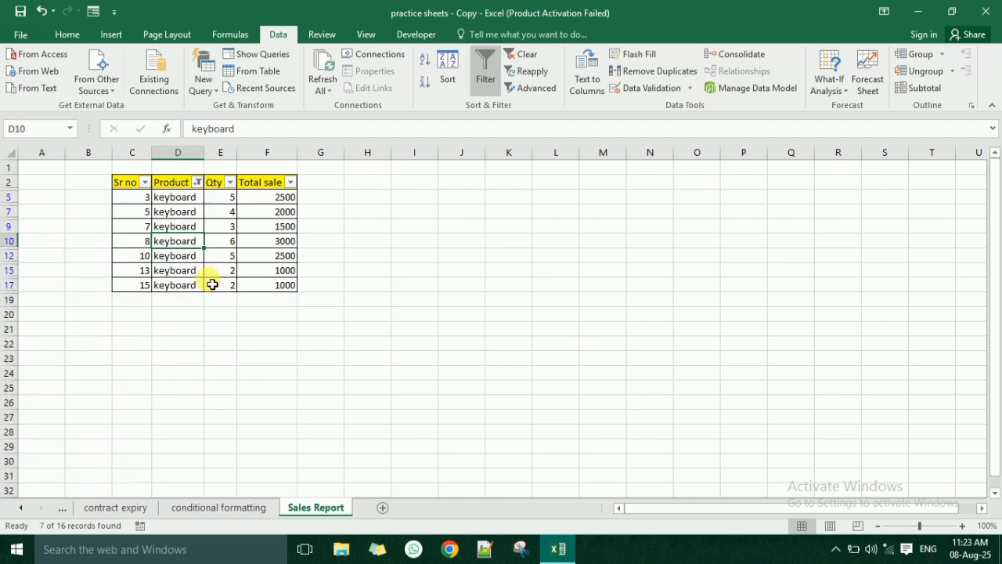
- Reset the Product filter so that all products are shown
click(196, 182)
click(83, 325)
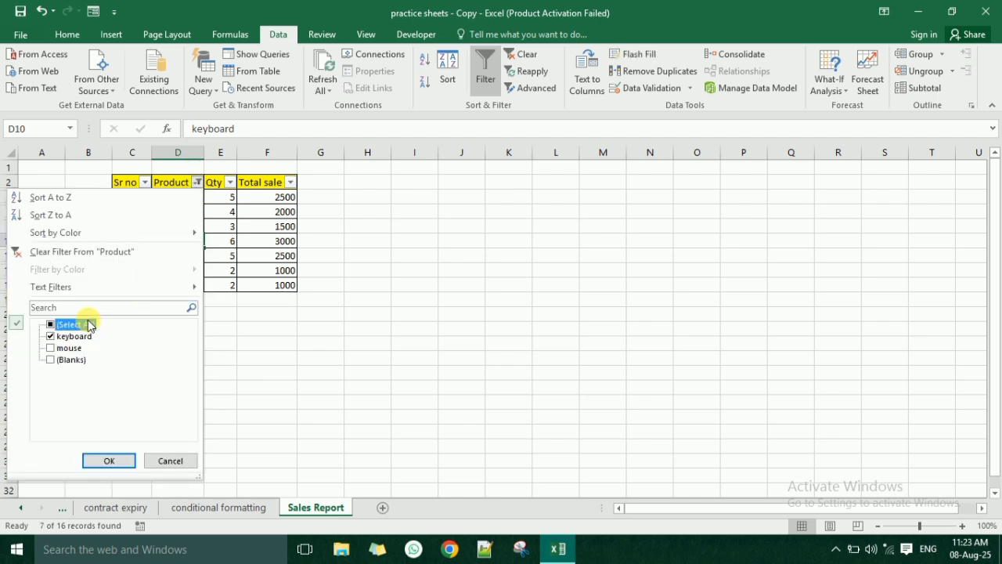
click(109, 460)
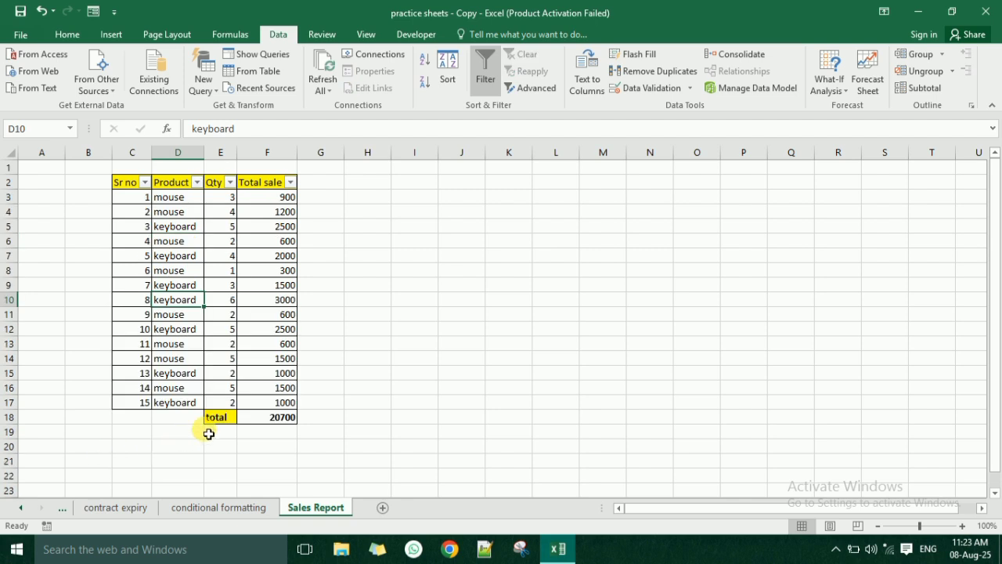
- Move the total label and its sum from E18:F18 down one row to E19:F19
click(227, 421)
mouse_move(252, 423)
mouse_down()
mouse_move(268, 426)
mouse_move(262, 443)
mouse_move(263, 433)
mouse_up()
click(220, 402)
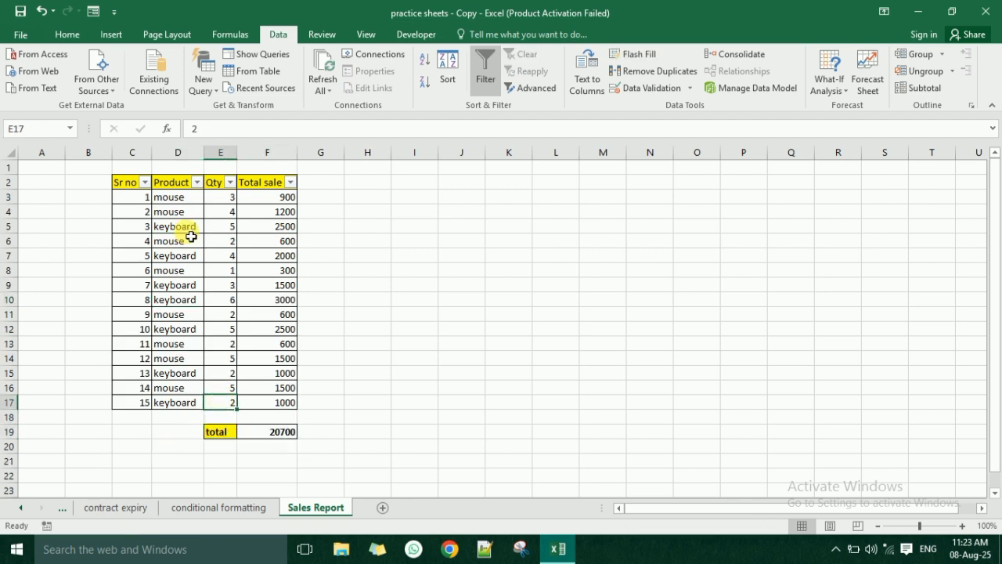
- Remove the filter from C2:F17 and format the range as a table with headers in the dark-blue Light style of the second row
drag(131, 191, 286, 408)
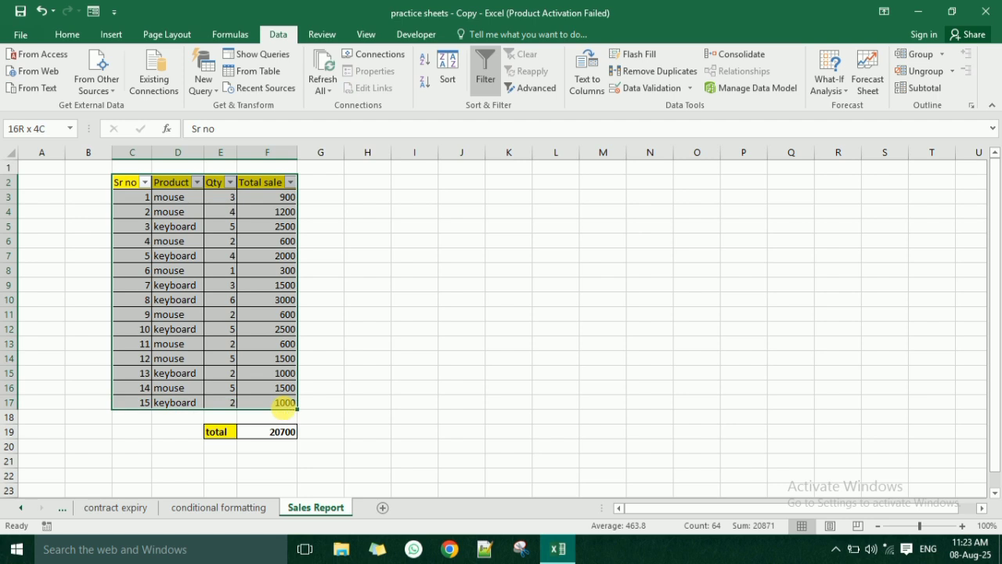
click(485, 75)
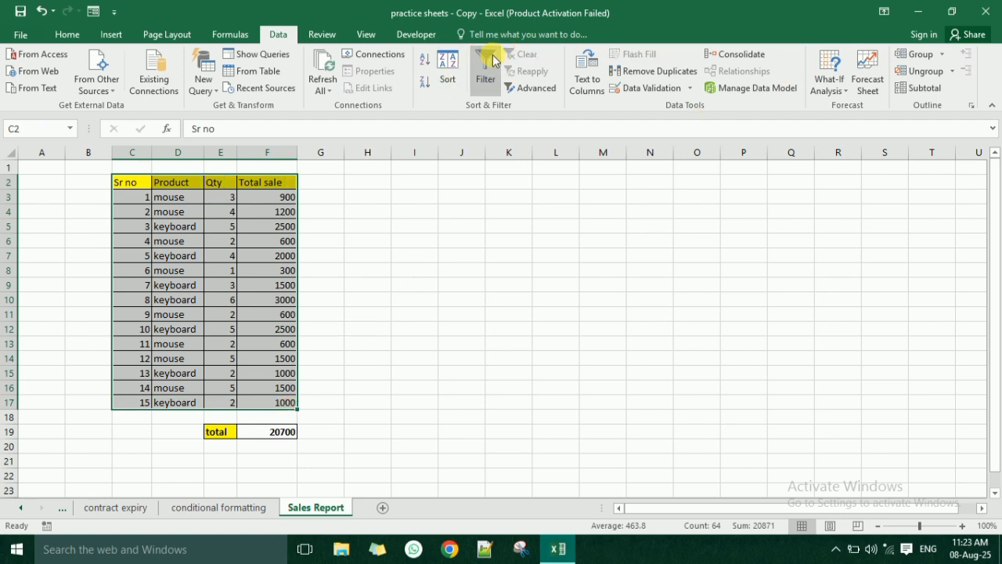
click(85, 36)
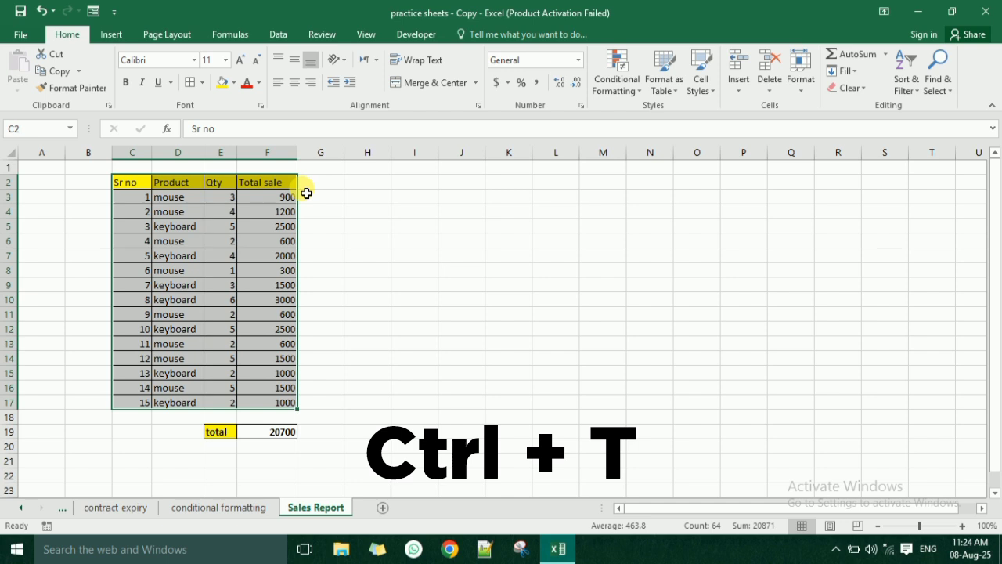
click(665, 72)
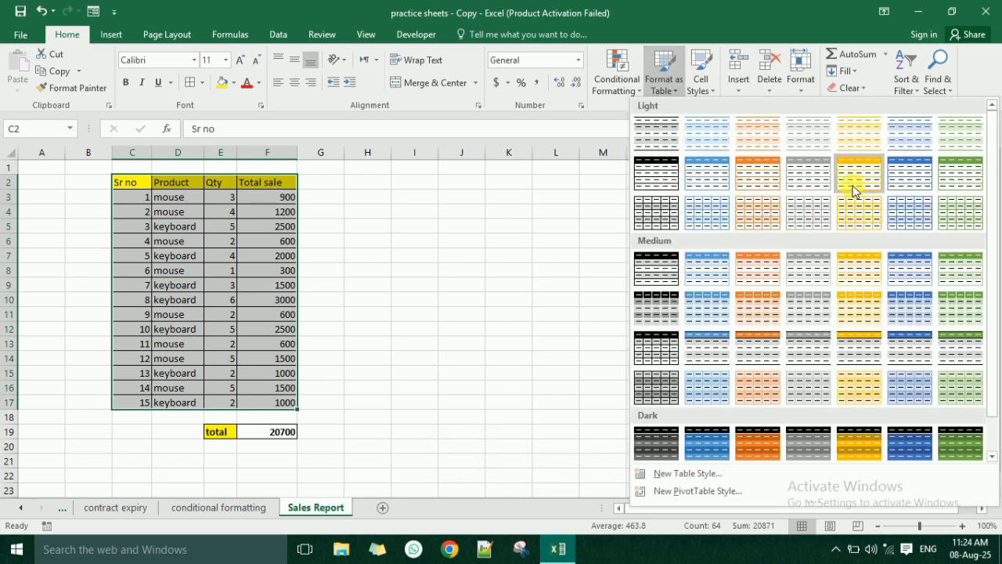
click(900, 182)
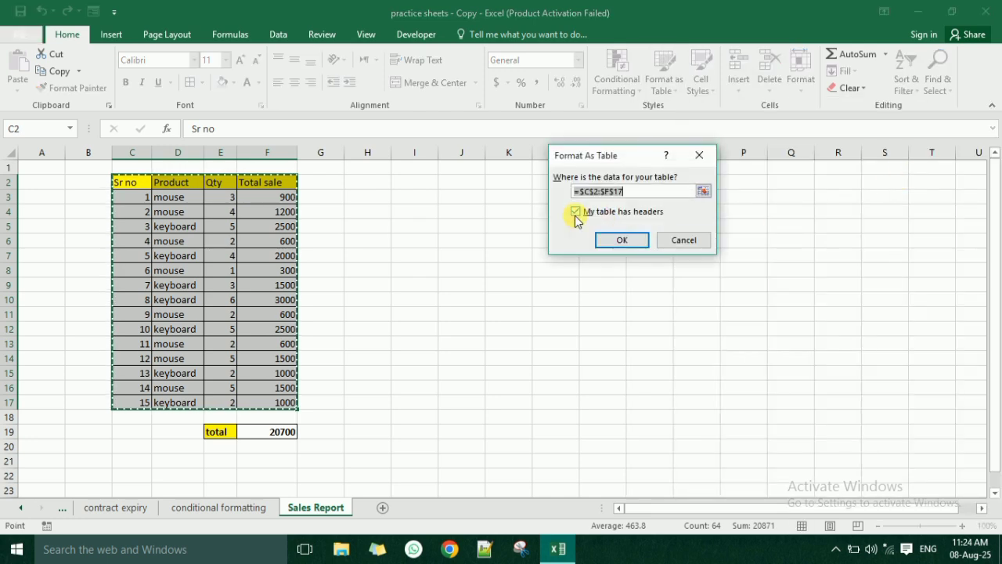
click(611, 238)
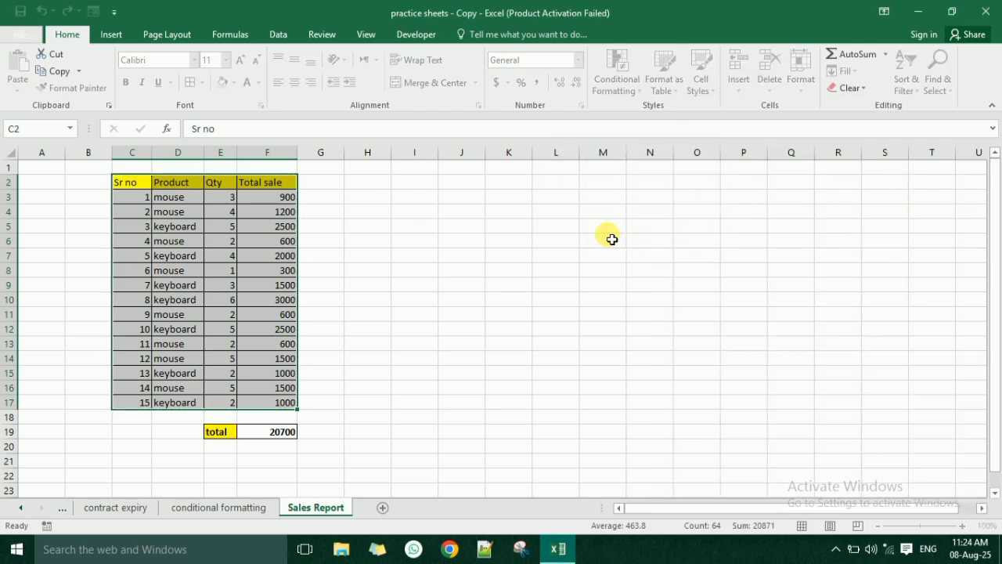
click(223, 230)
- Change the font colour of the table headers in C2:F2 to the darkest shade of black in the theme colours
click(130, 185)
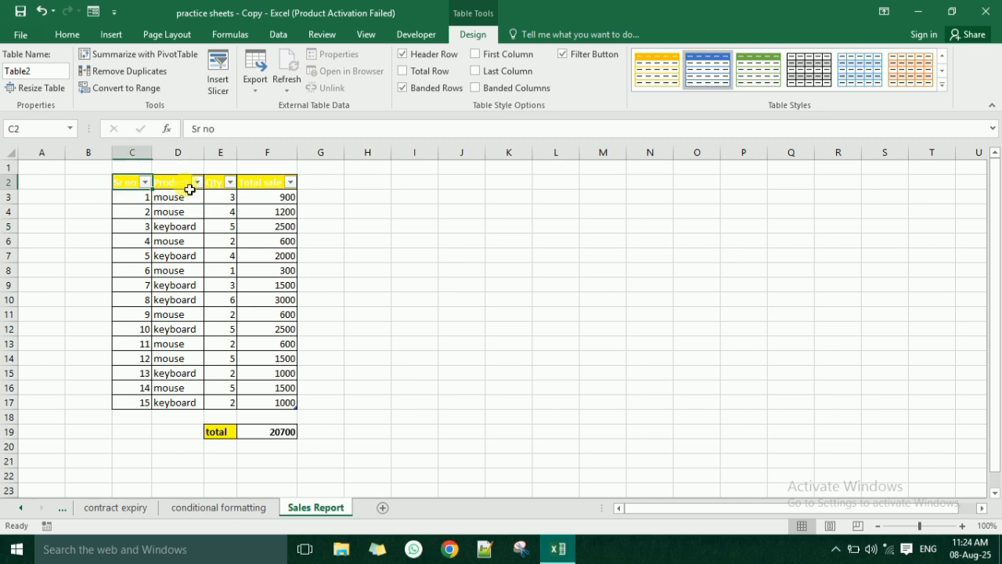
drag(190, 190, 275, 183)
click(66, 33)
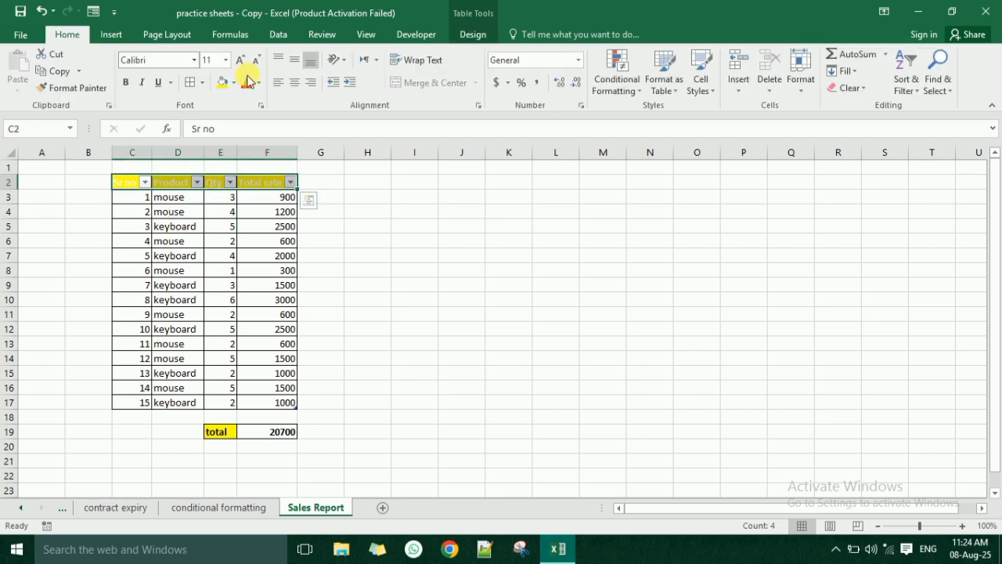
click(258, 83)
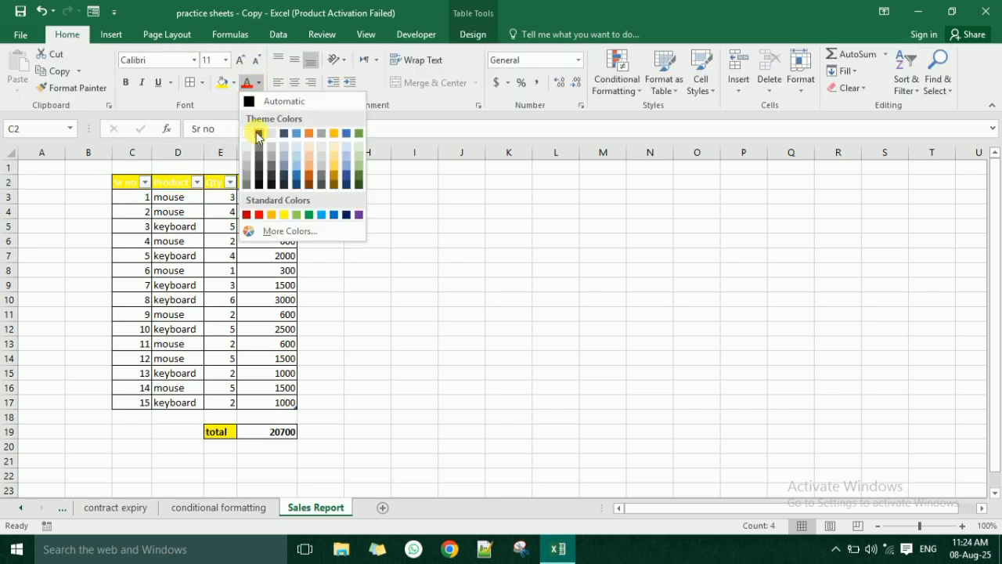
click(259, 135)
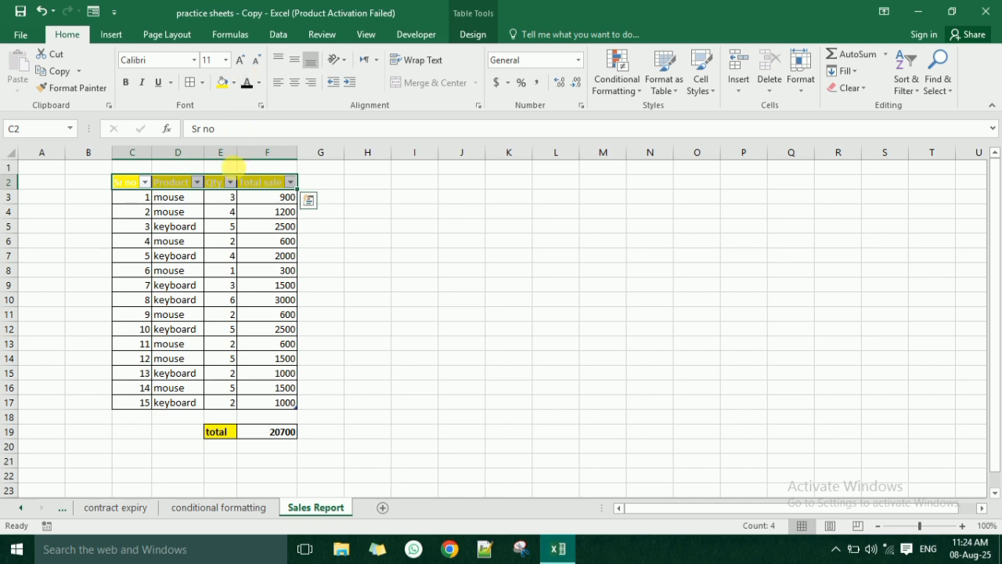
click(220, 182)
drag(133, 182, 255, 186)
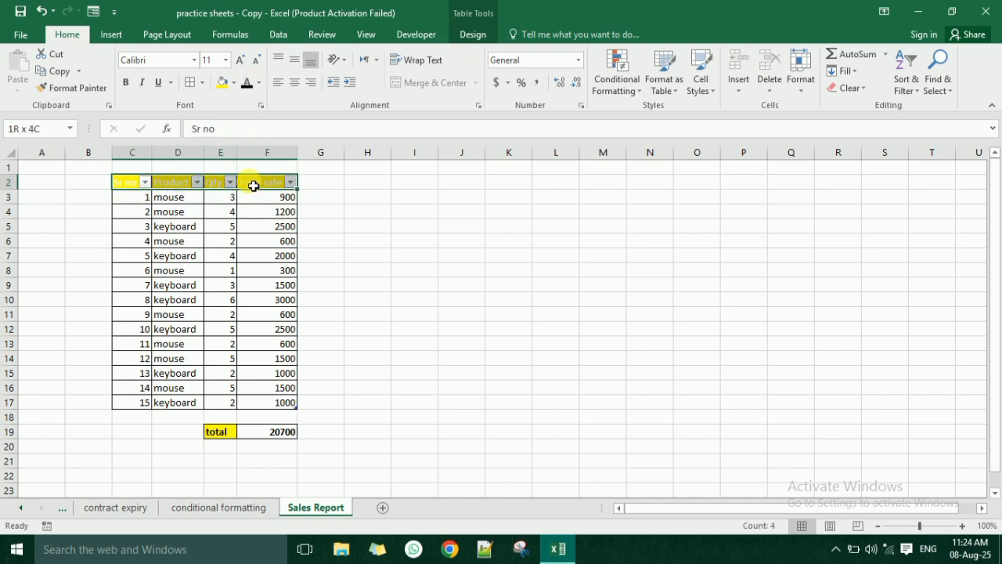
click(259, 82)
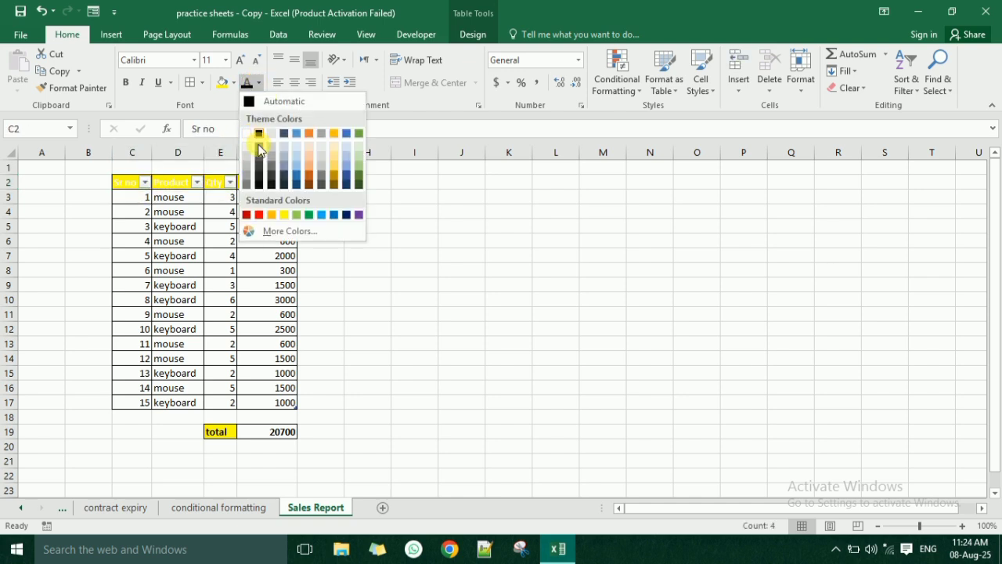
click(260, 186)
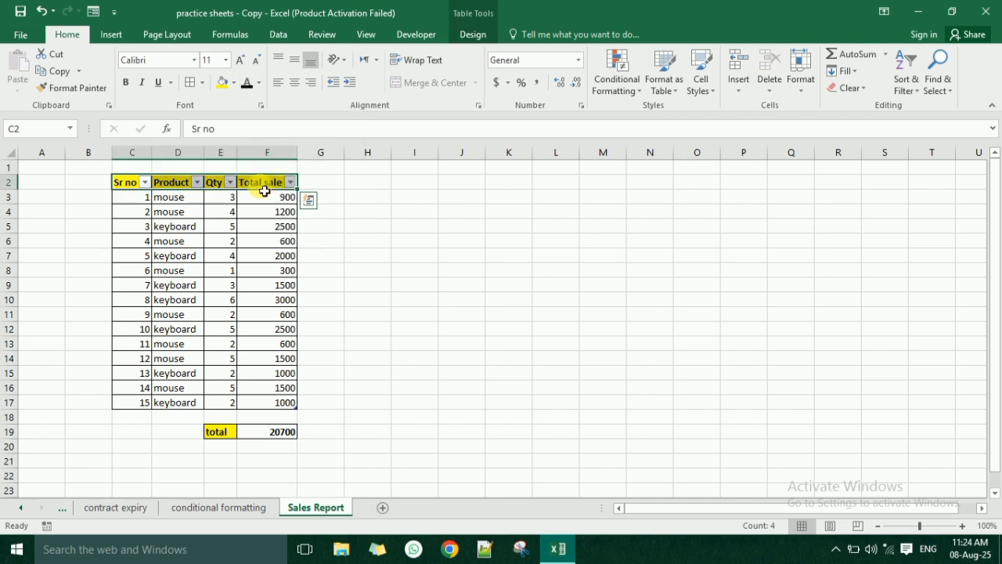
click(248, 230)
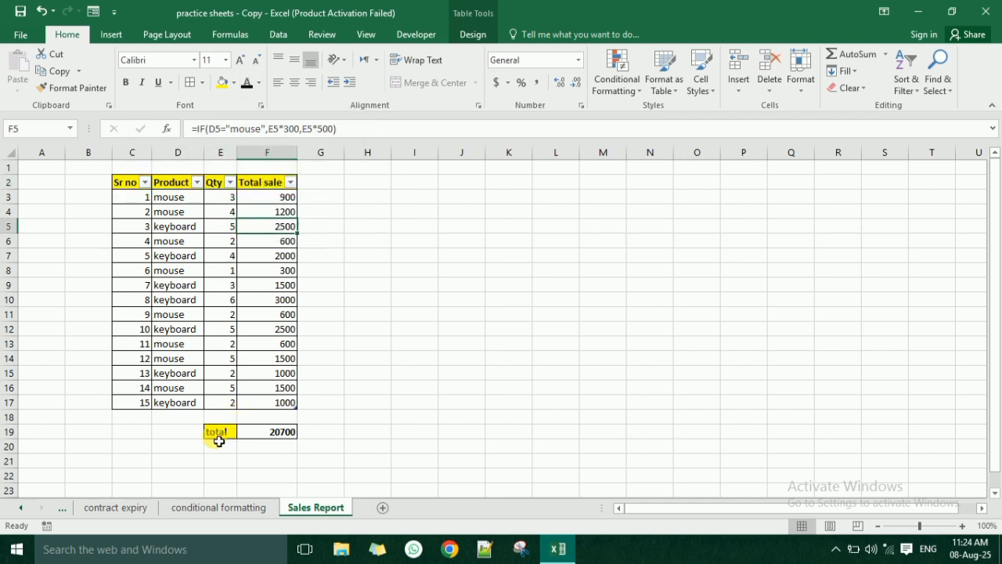
- Move the total label and sum from E19:F19 to E18:F18 and resize the table so it ends at row 17
drag(220, 433, 256, 415)
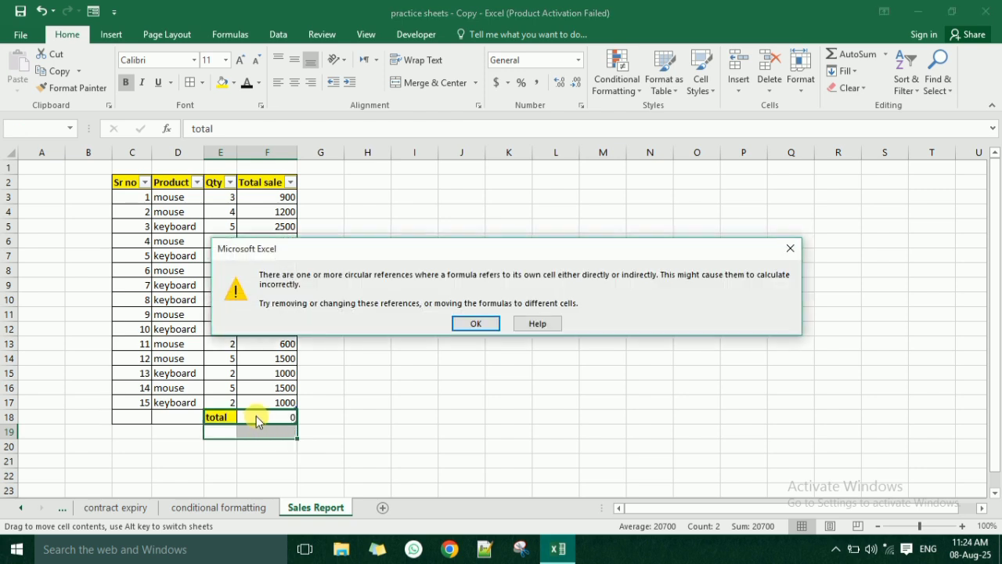
click(486, 326)
click(175, 418)
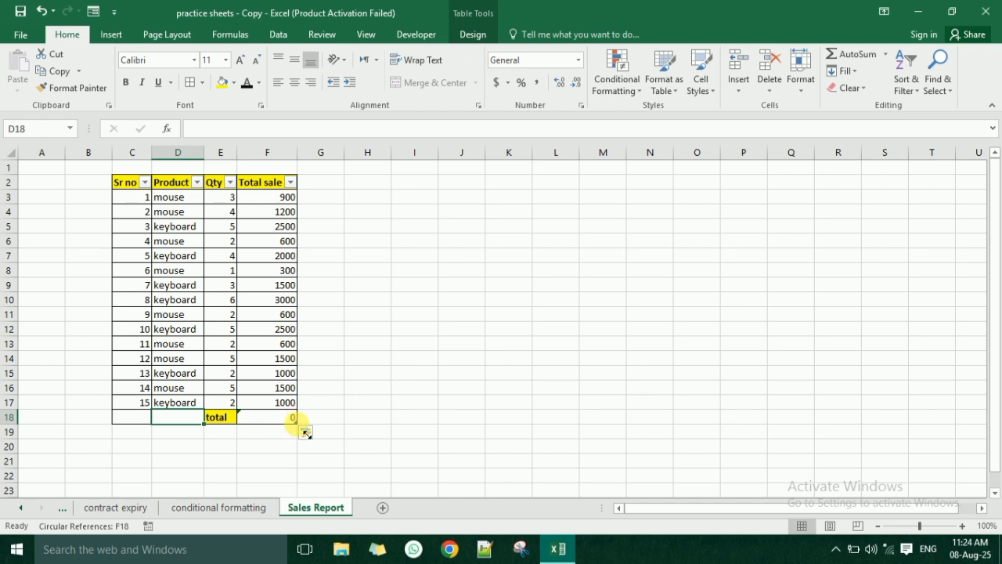
drag(303, 430, 307, 414)
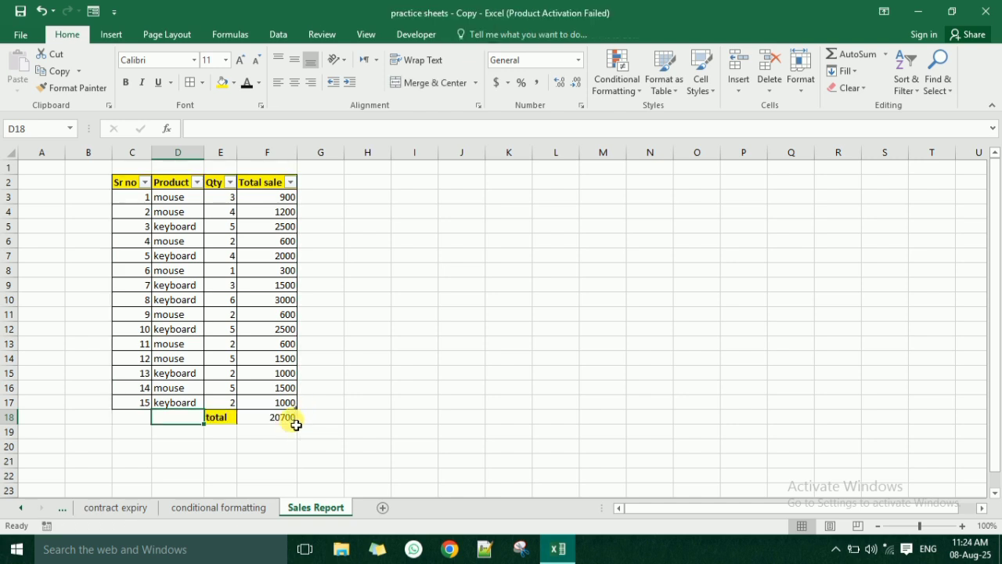
click(280, 427)
mouse_move(235, 421)
mouse_down()
mouse_move(277, 415)
mouse_move(248, 423)
mouse_up()
click(211, 430)
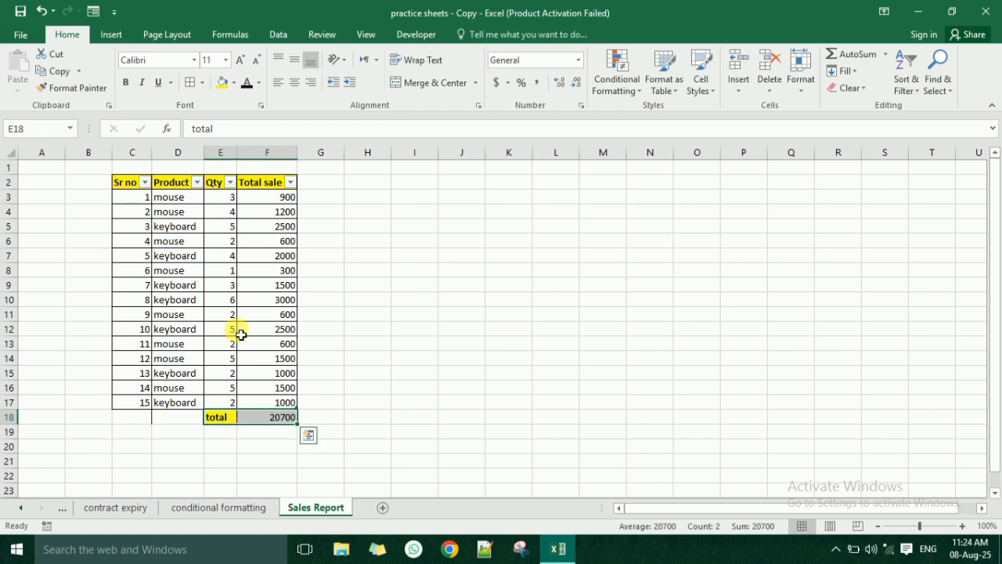
- Try to clear the leftover formatting from the empty cell D18
click(180, 417)
click(849, 87)
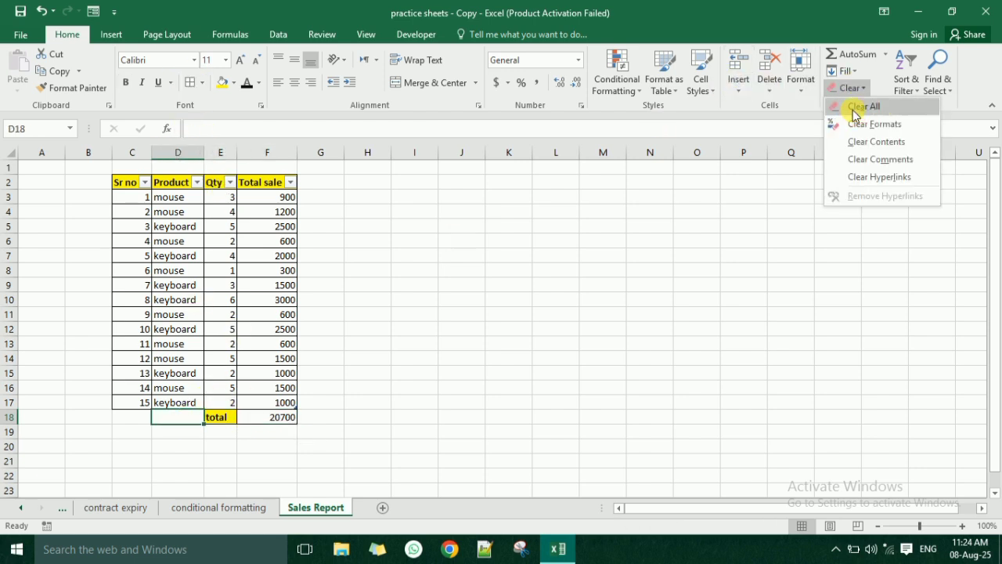
click(510, 298)
- Filter the table's Product column by mouse only and inspect the SUM formula in the total cell F18
click(256, 425)
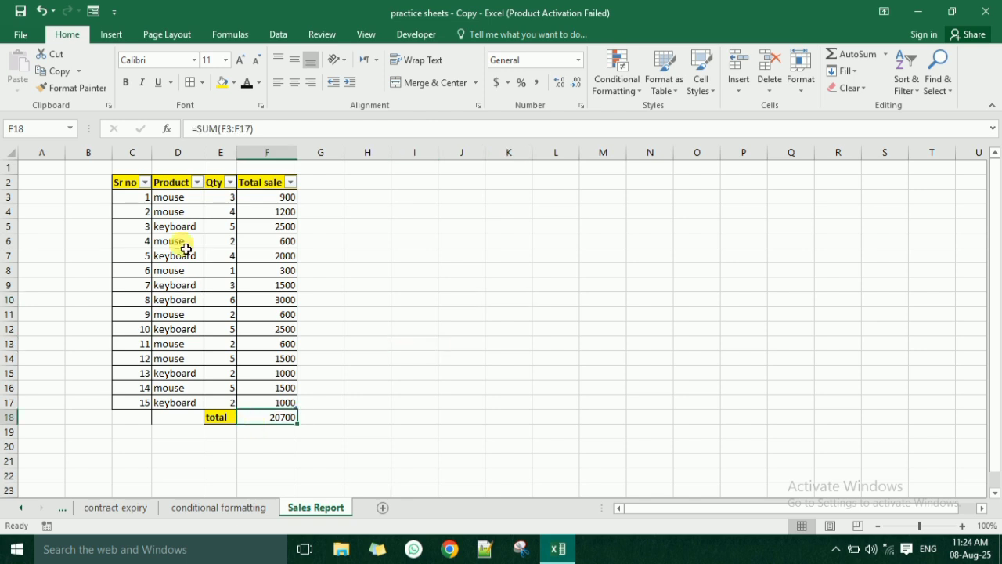
click(193, 212)
click(198, 185)
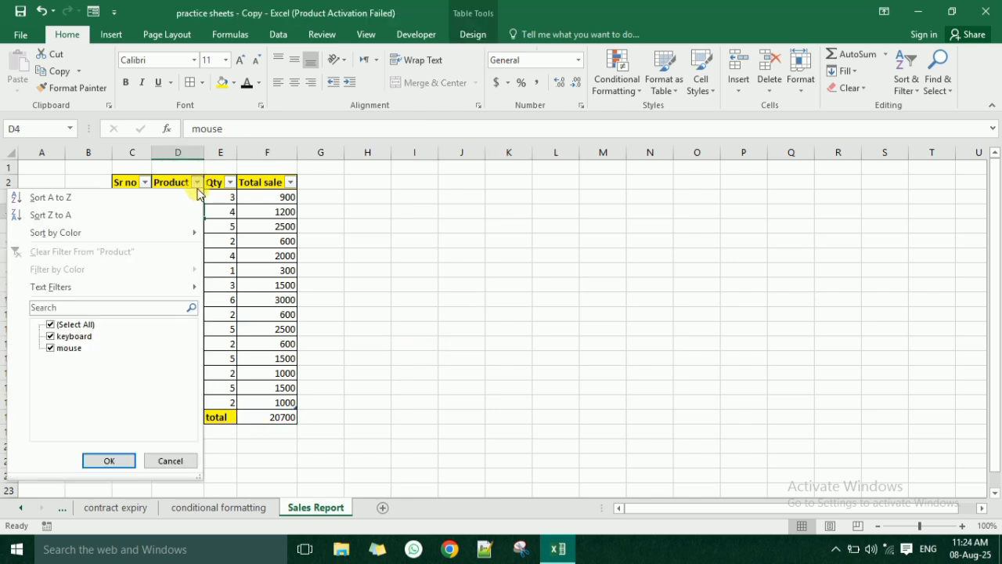
click(75, 324)
click(68, 348)
click(106, 461)
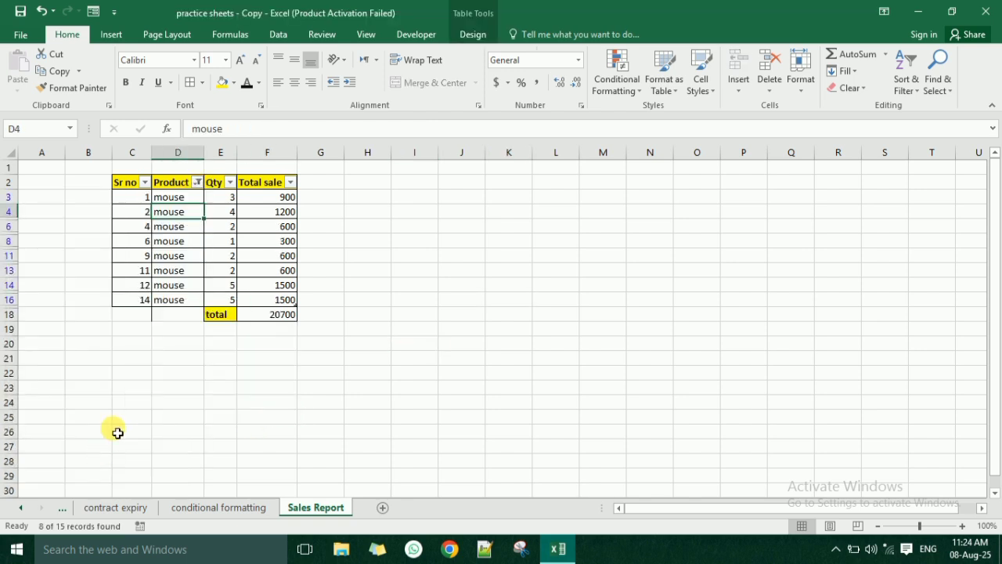
click(234, 318)
click(259, 318)
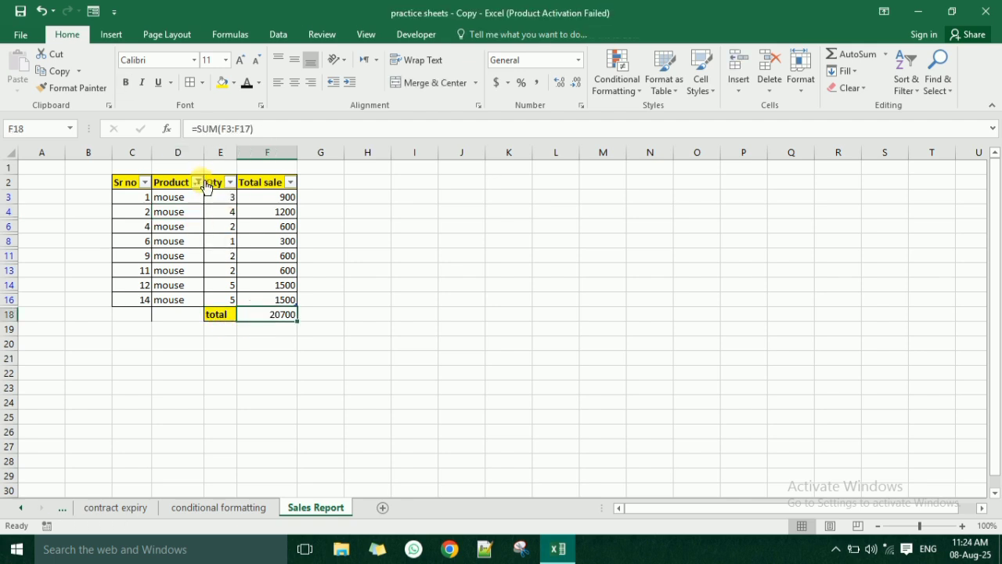
- Reselect all products in the table's Product filter
click(197, 183)
click(199, 183)
click(199, 182)
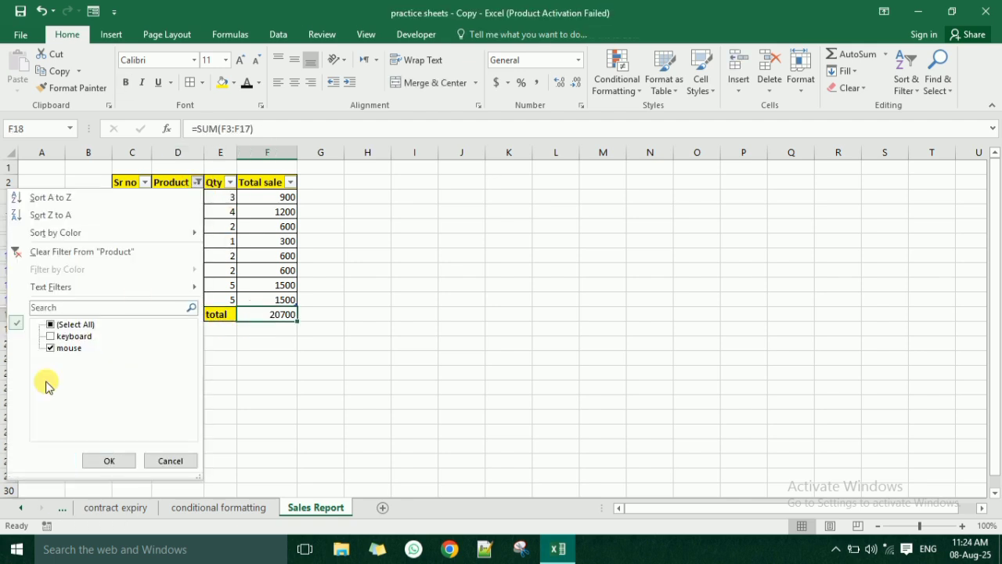
click(66, 324)
click(102, 460)
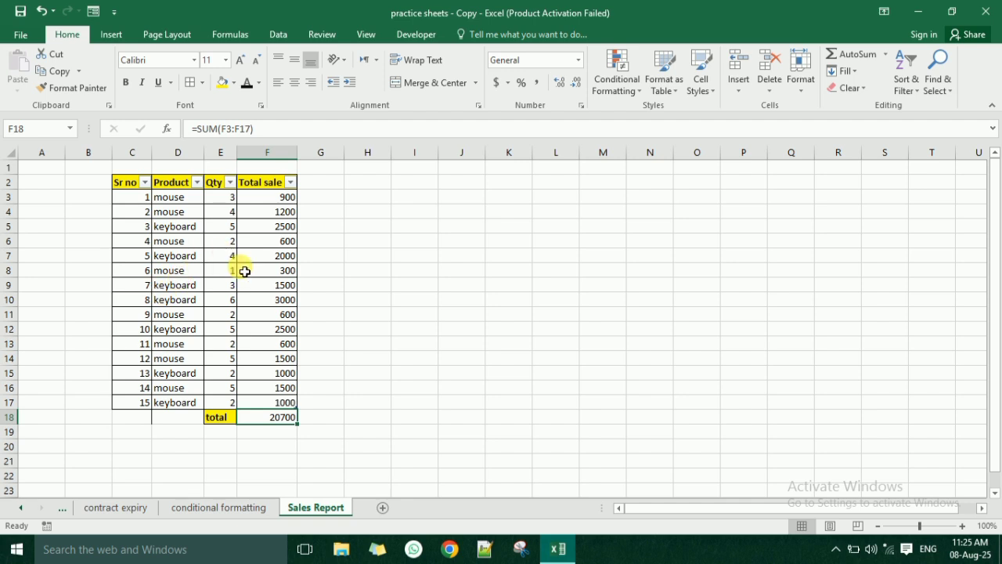
- Clear all formatting and content from the empty cells C18:D18 beside the total label
drag(186, 421, 149, 423)
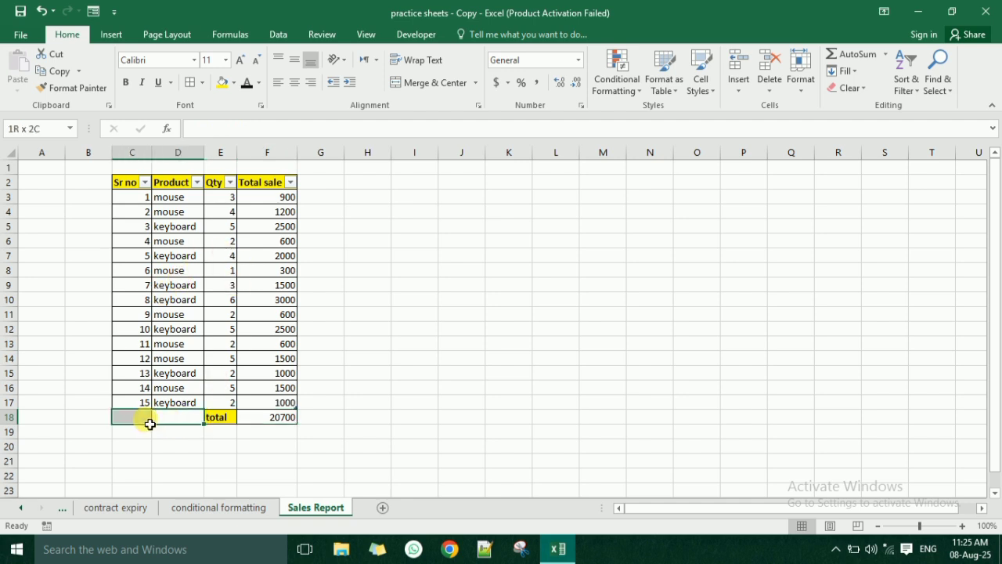
click(847, 88)
click(841, 105)
click(321, 361)
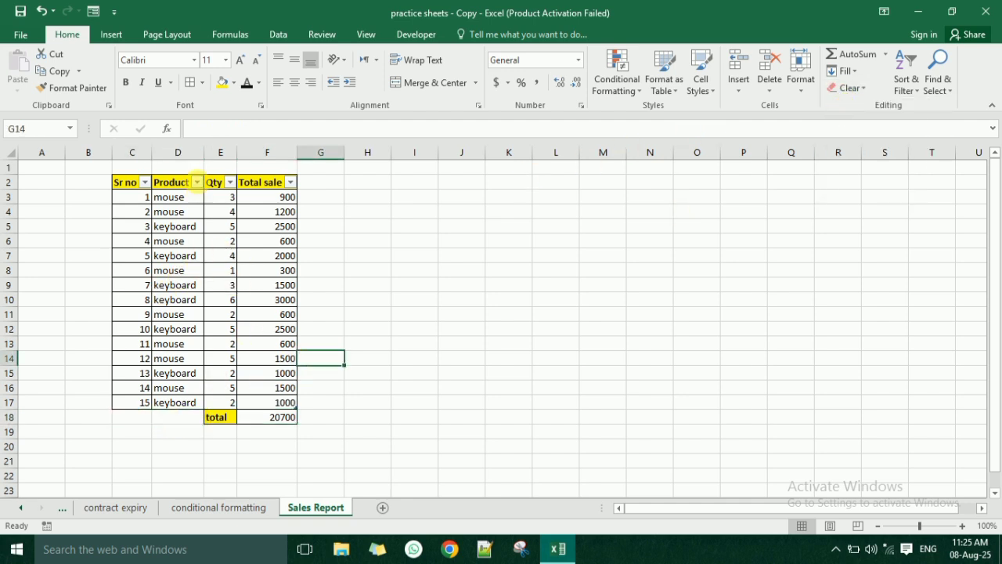
- Insert a slicer for the table's Product column, shortened to about 1.02" high and placed beside the data around columns H to K
click(246, 299)
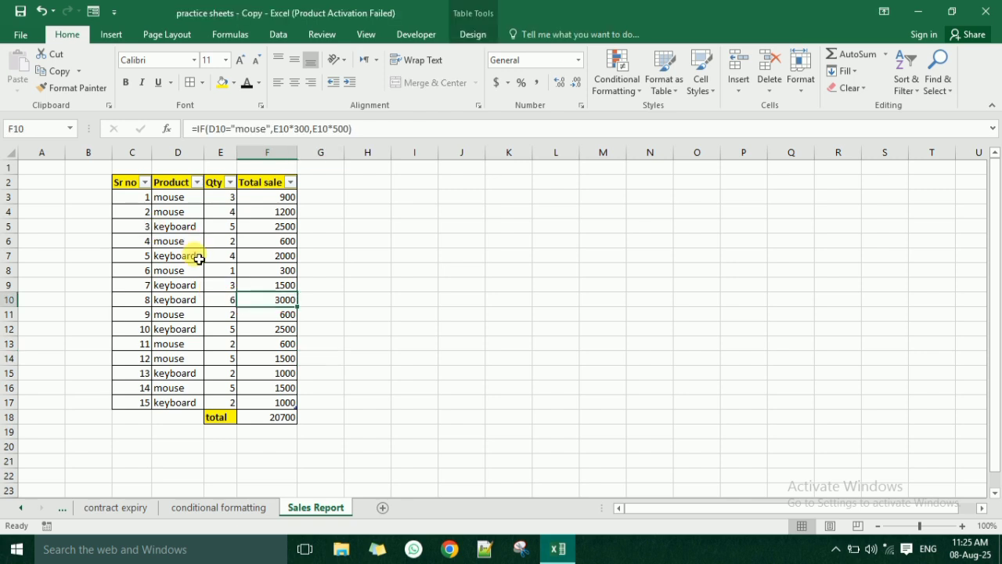
click(197, 256)
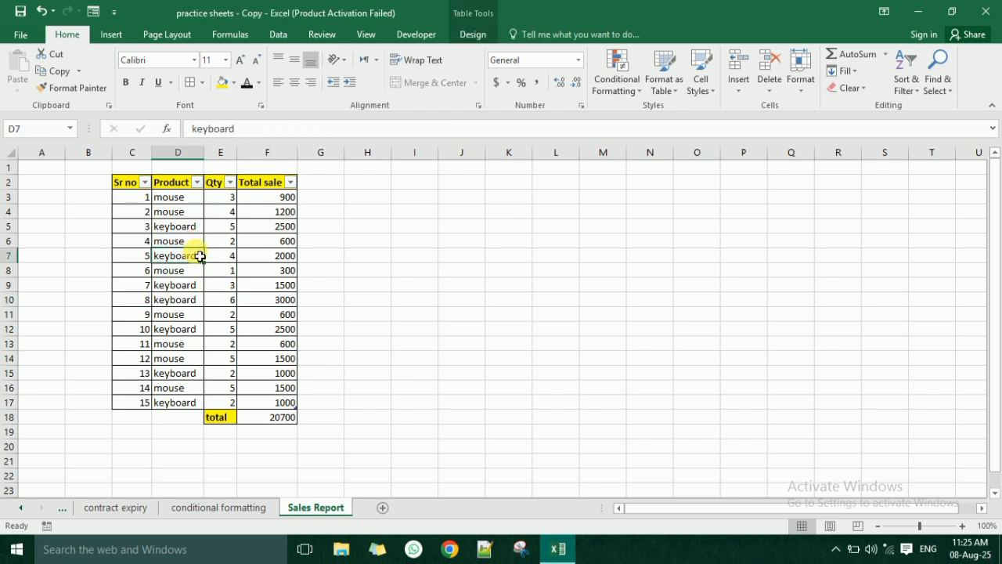
click(472, 34)
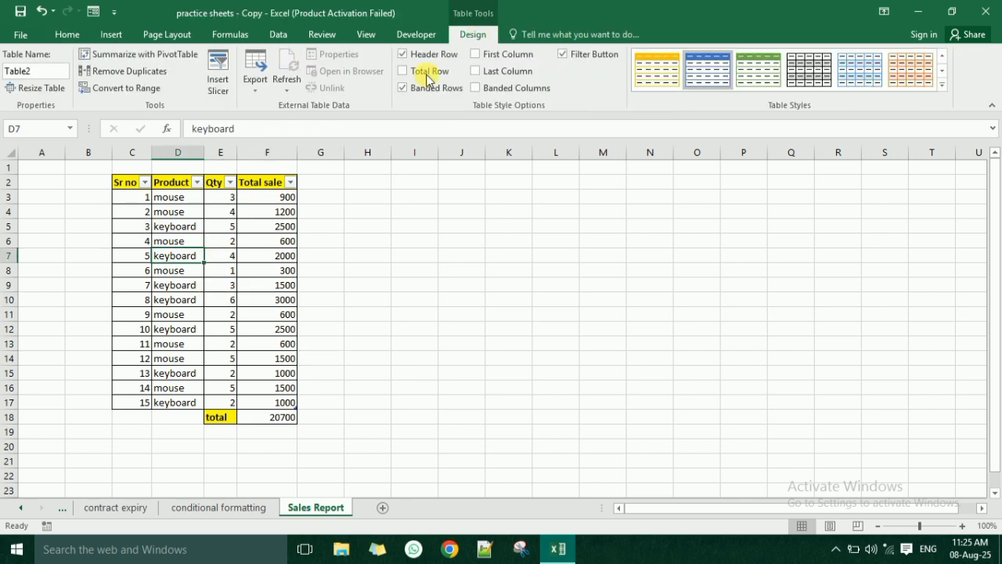
click(220, 66)
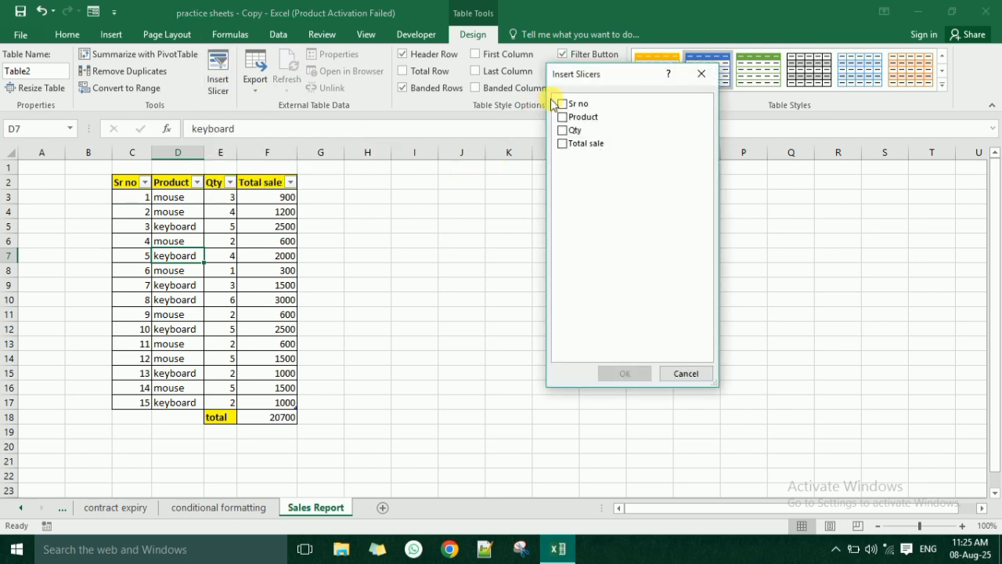
drag(573, 79, 479, 165)
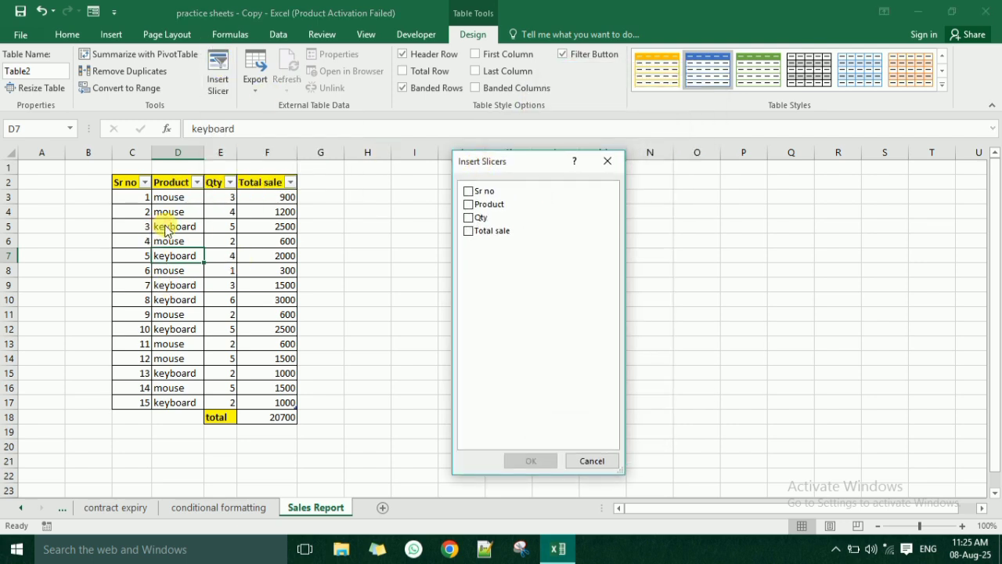
click(468, 203)
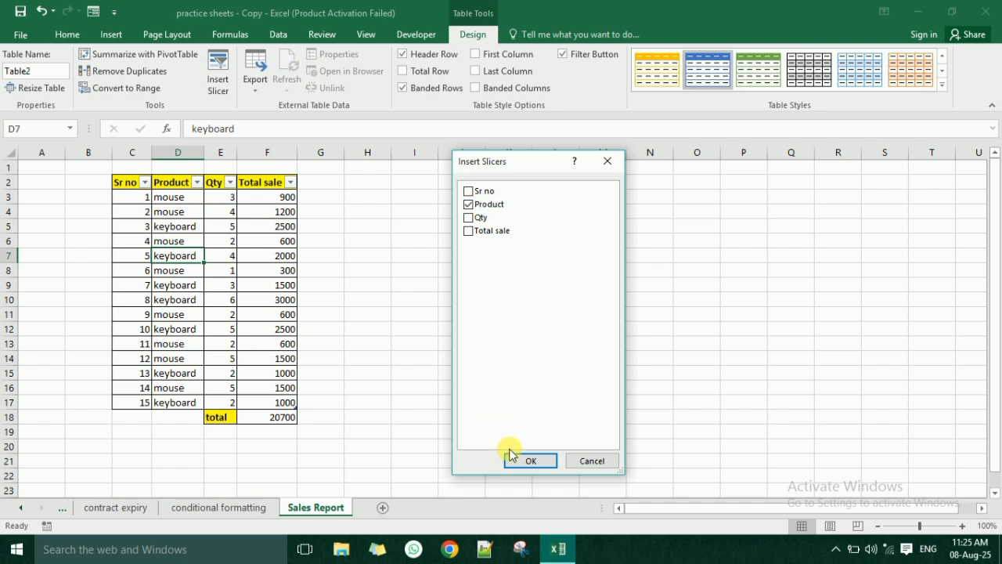
click(529, 460)
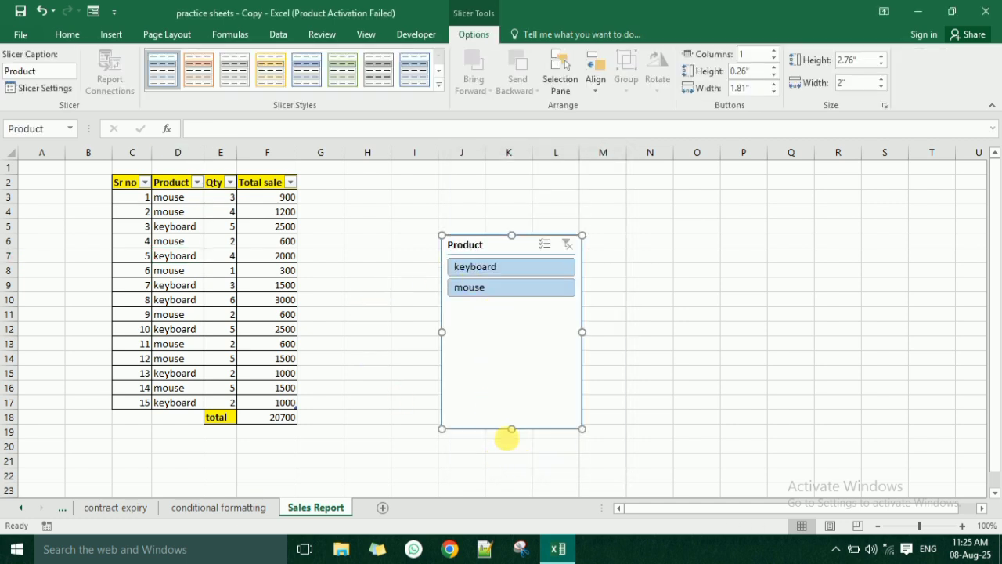
drag(511, 429, 511, 306)
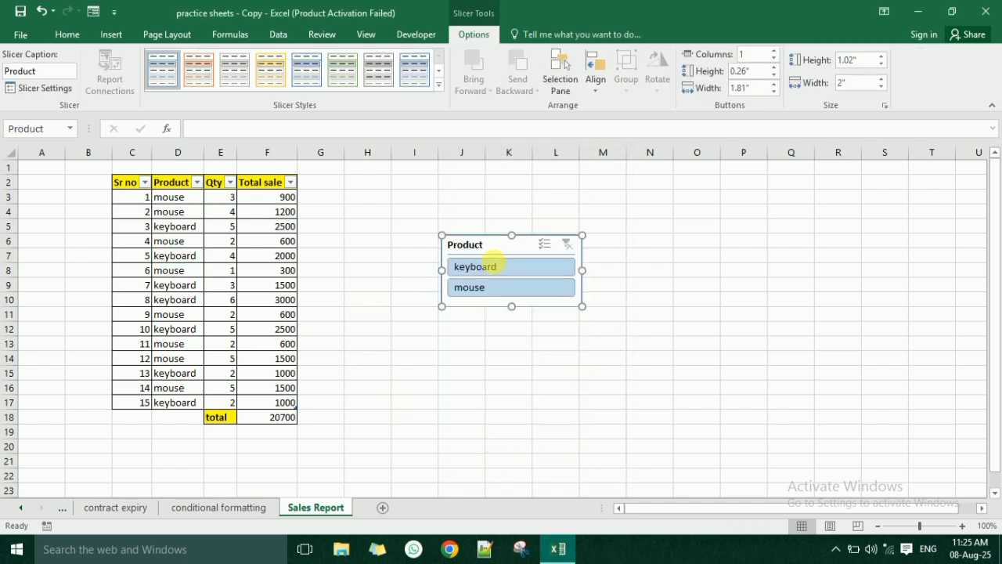
drag(494, 247, 417, 213)
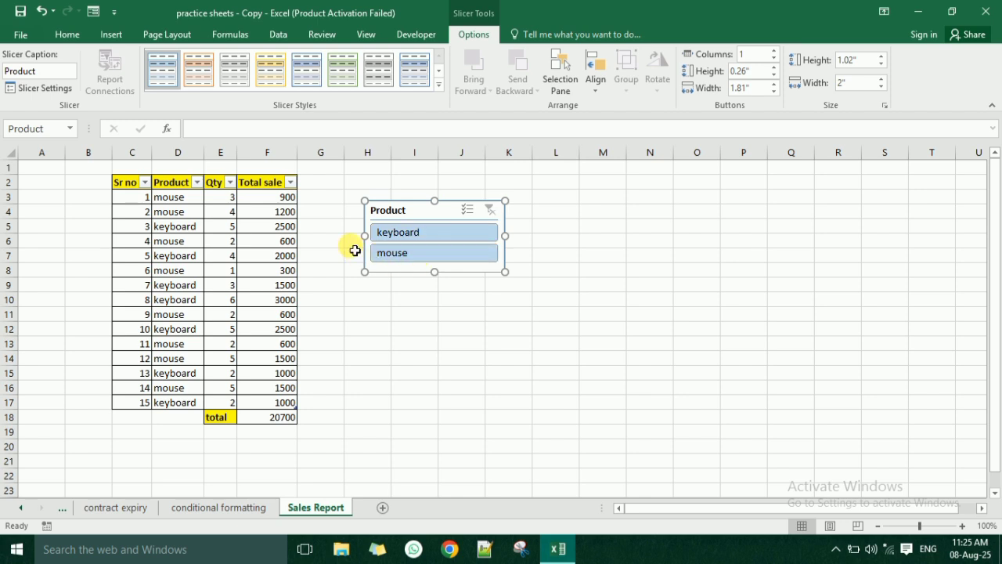
- Test the Product slicer by filtering the table alternately by mouse and keyboard, and clear the slicer's filter
click(398, 256)
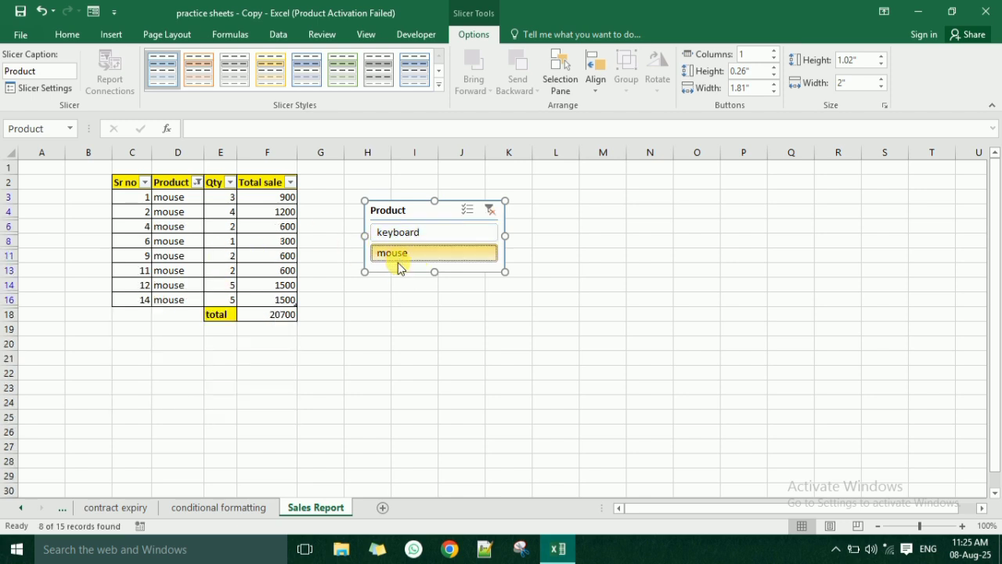
click(412, 230)
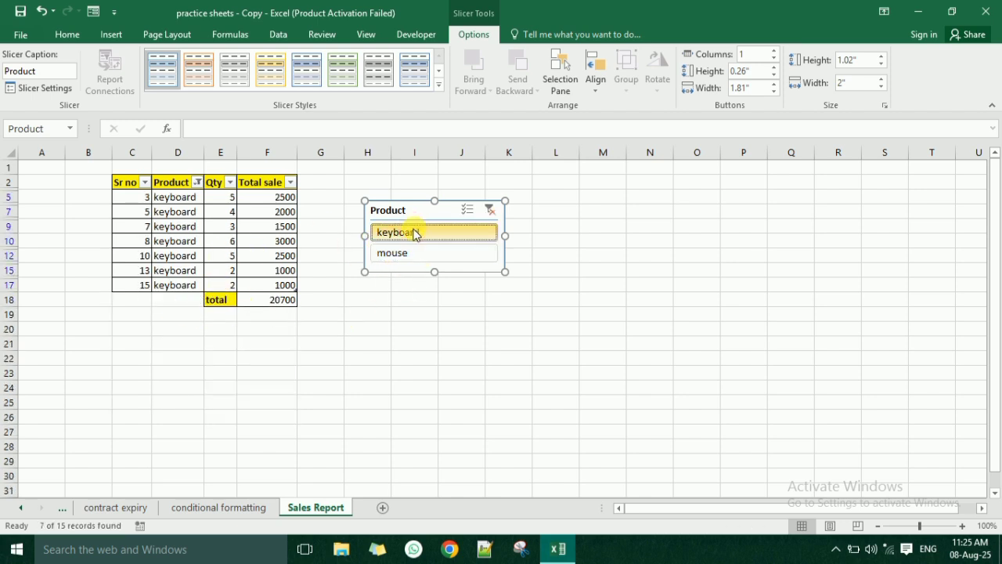
click(394, 252)
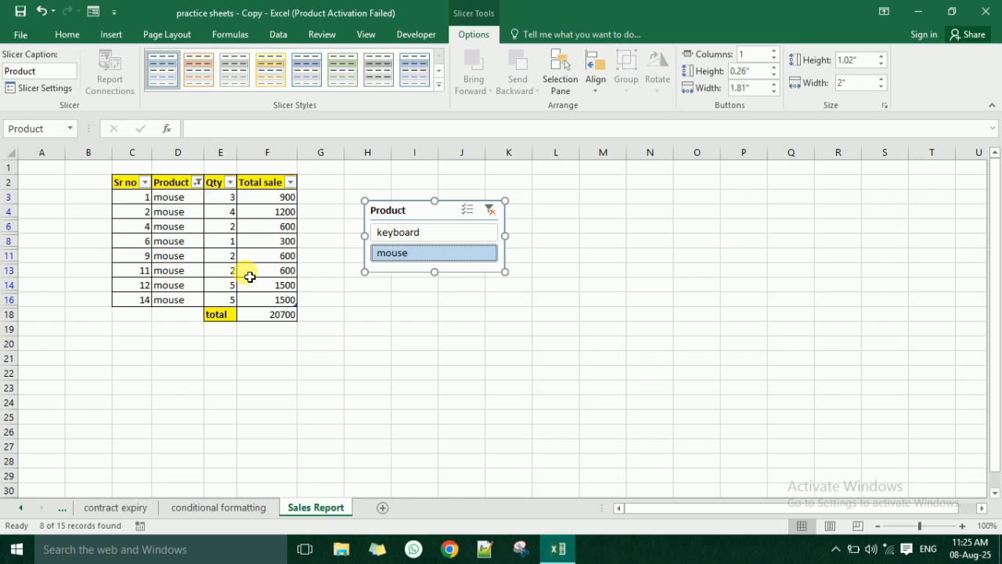
click(411, 233)
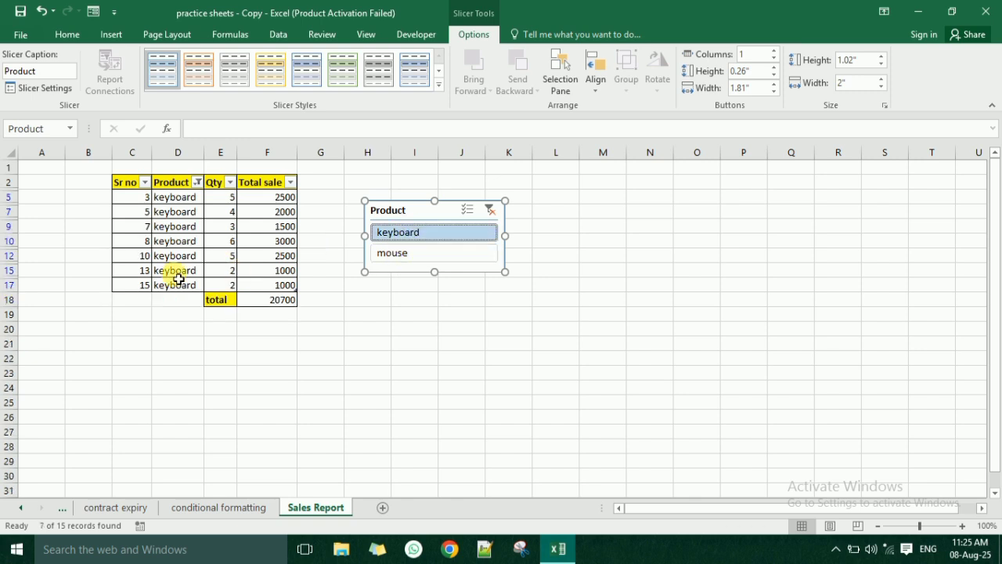
click(489, 210)
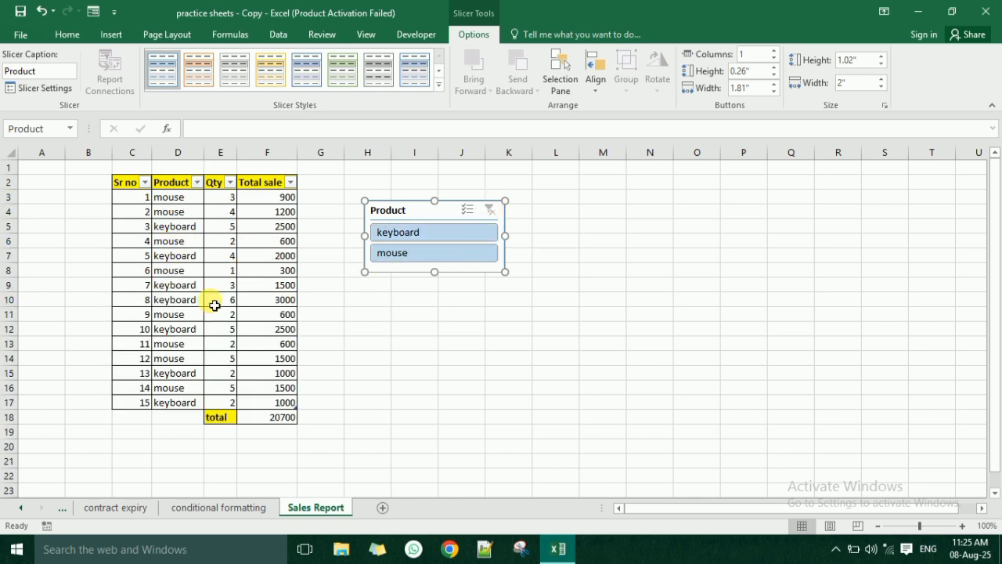
drag(128, 188, 288, 192)
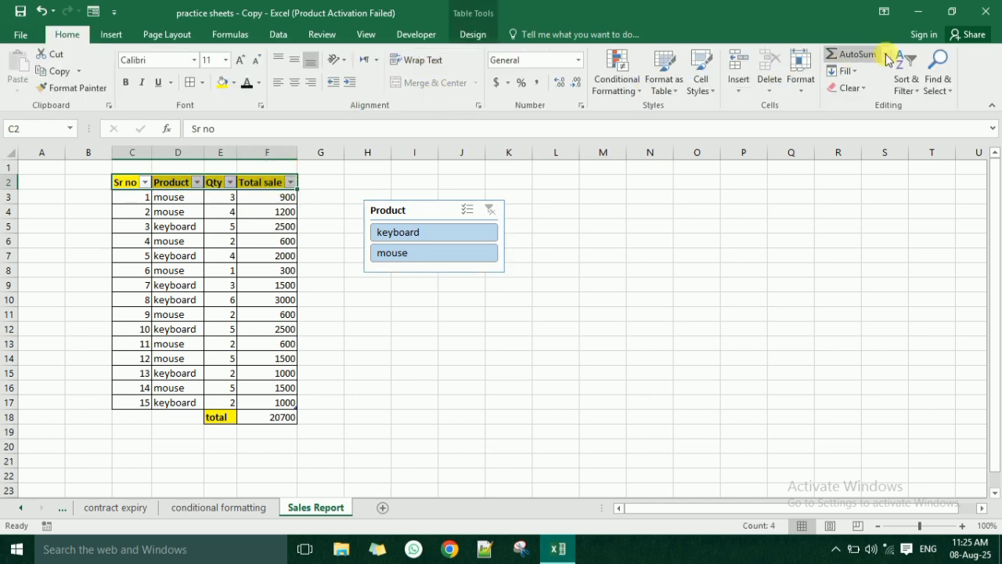
click(315, 34)
click(287, 34)
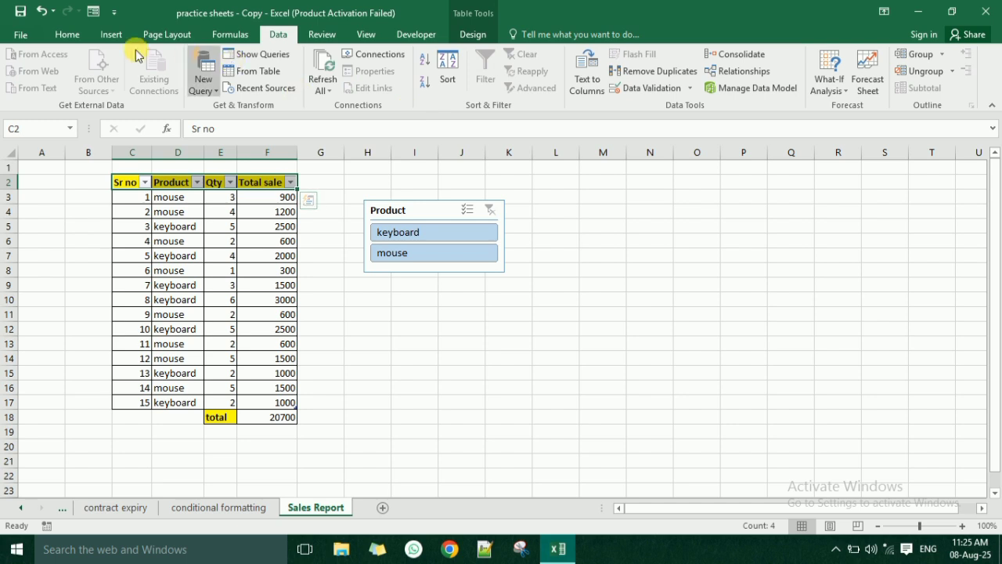
click(67, 33)
click(223, 256)
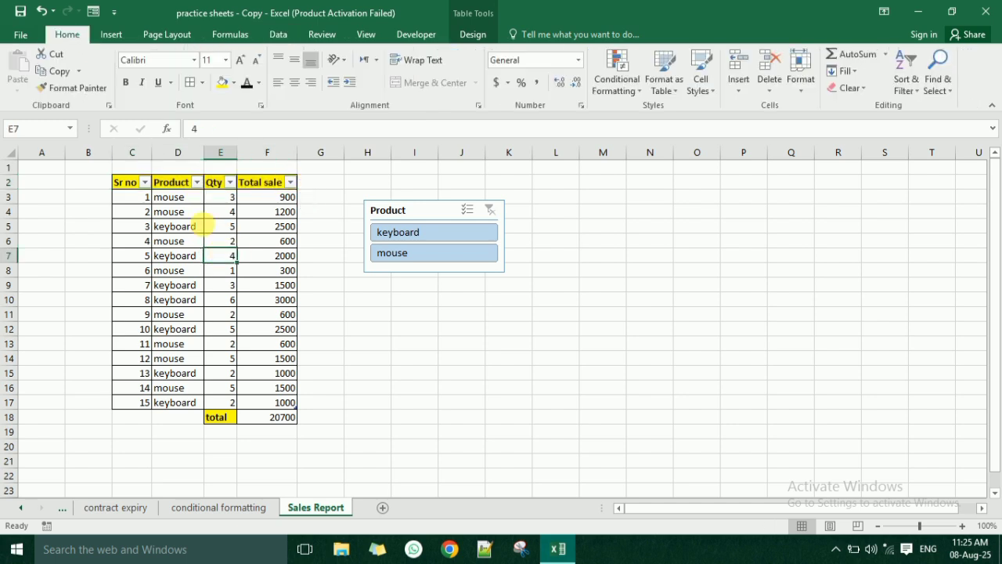
drag(134, 186, 252, 184)
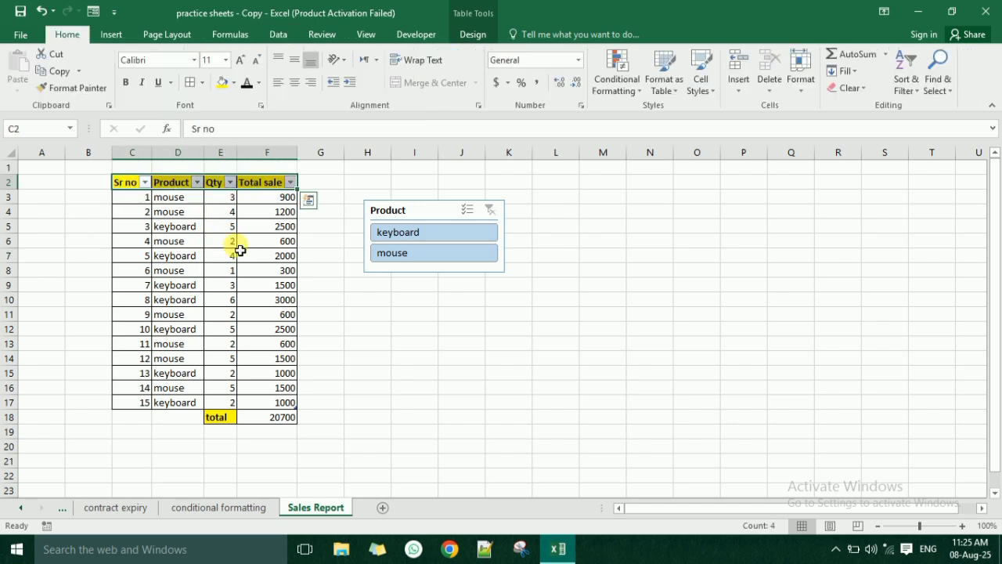
click(230, 257)
drag(134, 184, 270, 179)
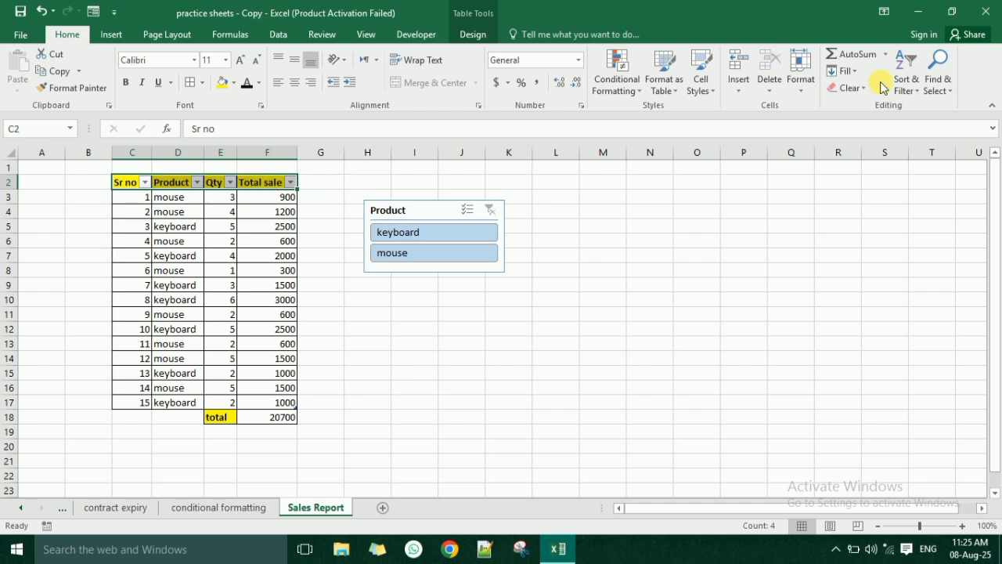
click(906, 82)
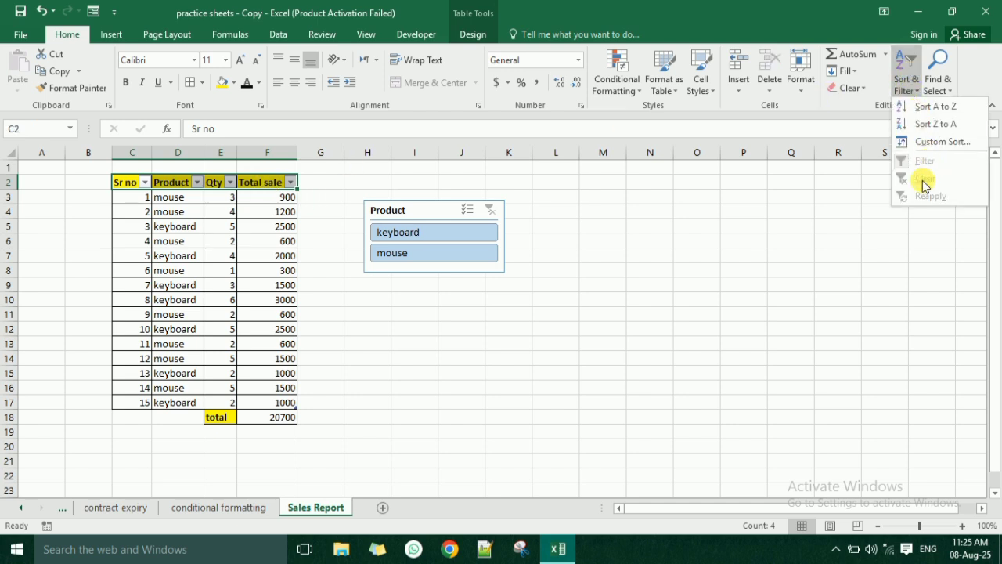
click(290, 228)
click(262, 227)
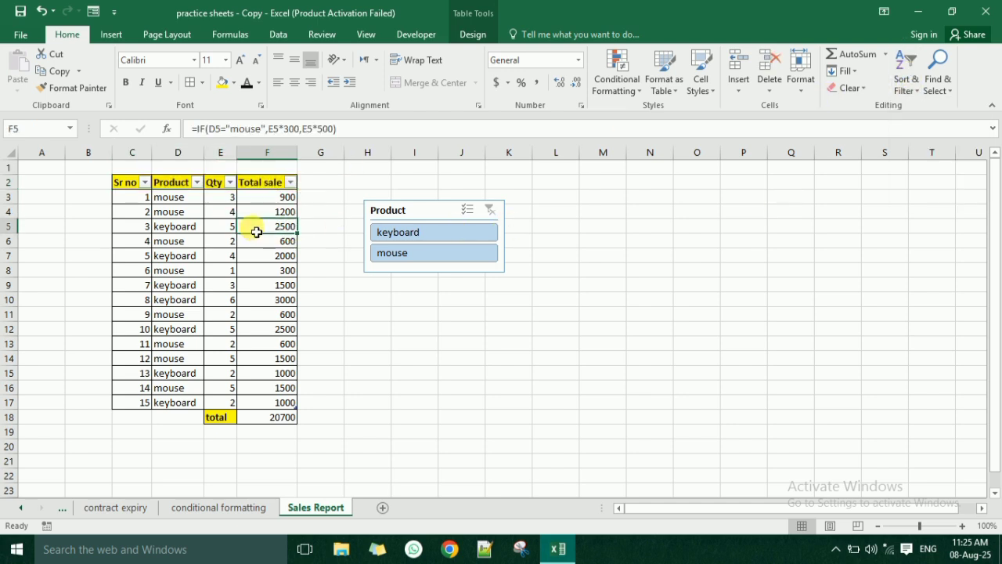
click(433, 209)
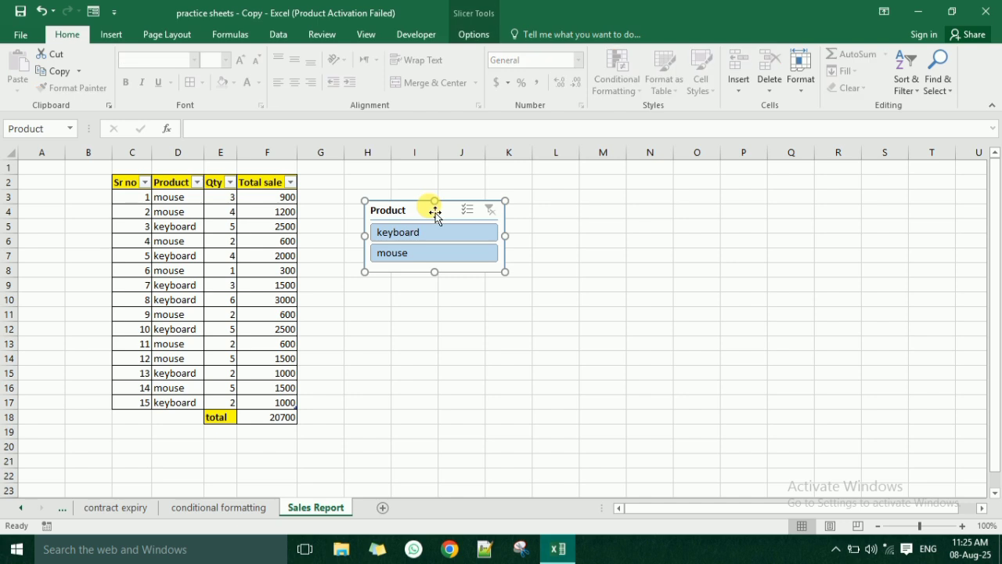
click(225, 256)
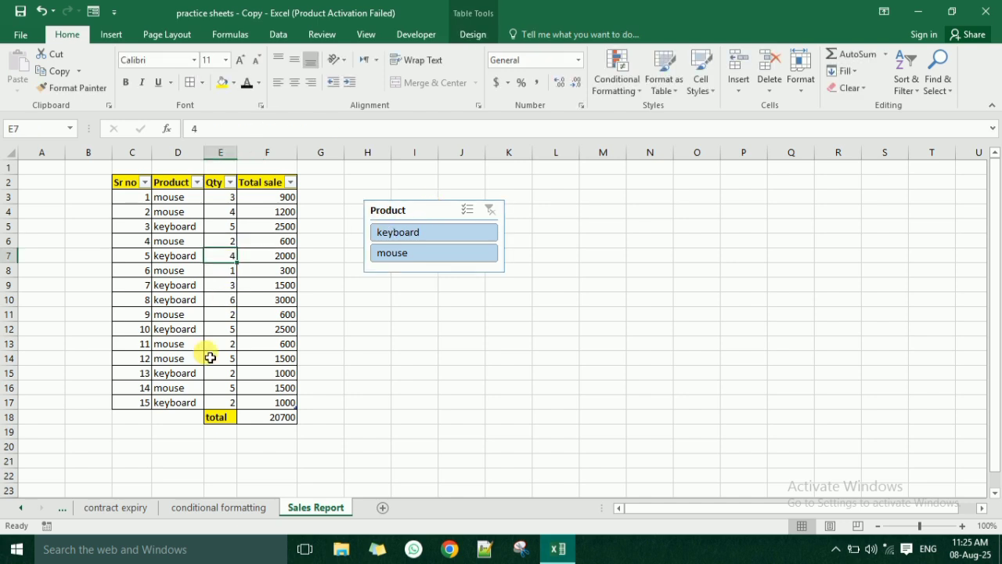
- Replace the formula in the total cell F18 with =SUBTOTAL(9,Table2[Total sale]) so the total follows the filter
click(225, 423)
click(266, 421)
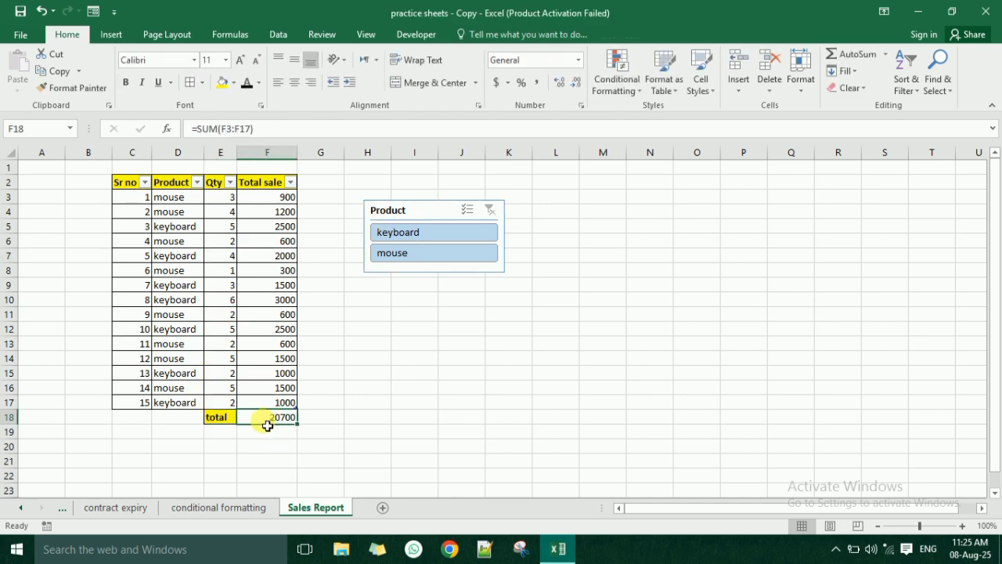
text(=sun)
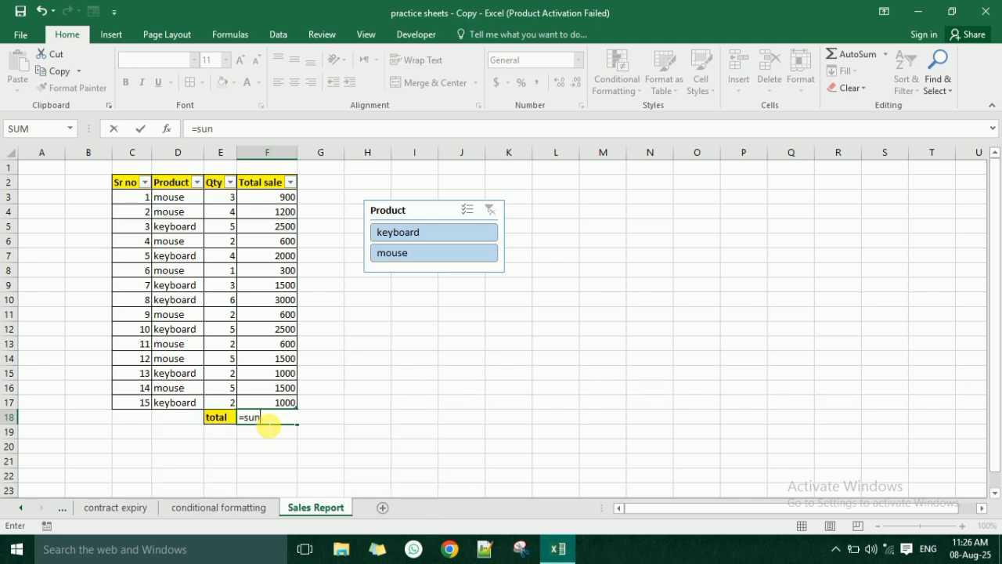
key(BackSpace)
text(b)
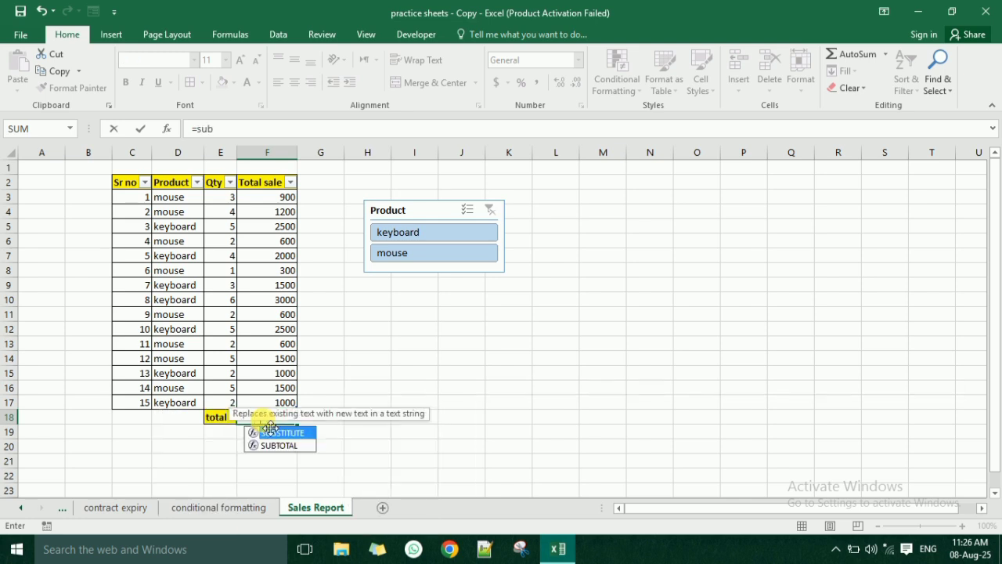
text(total)
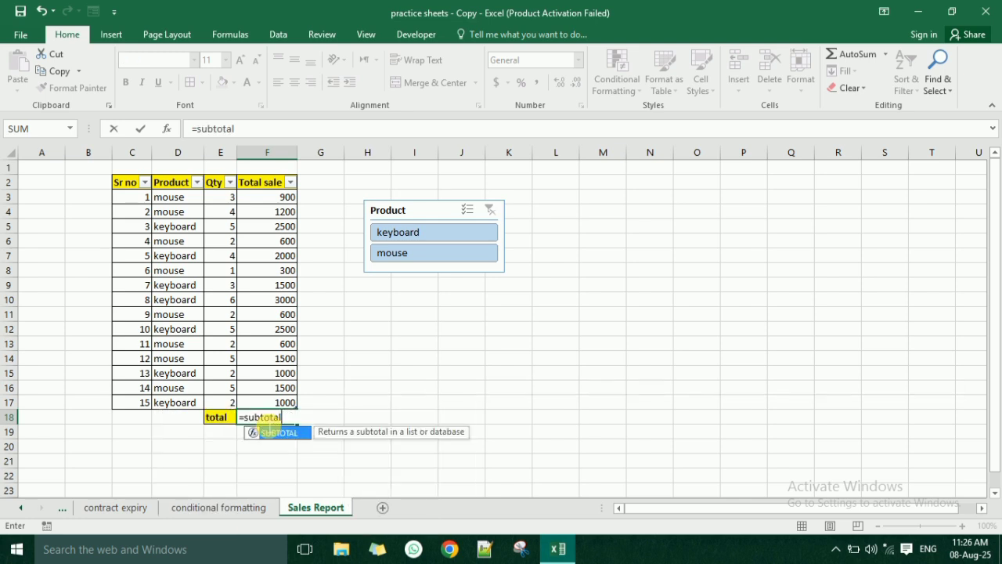
text(()
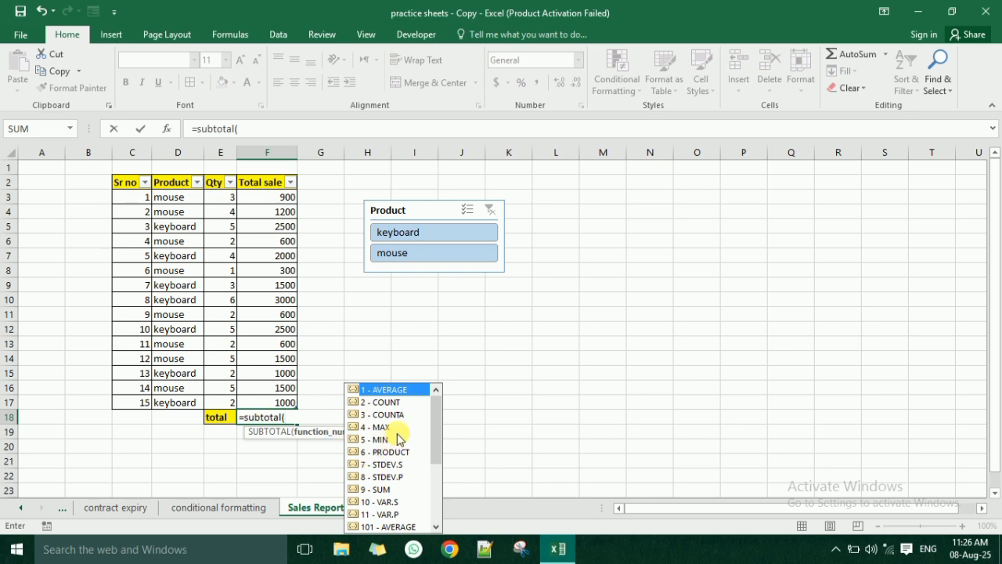
drag(436, 451, 443, 414)
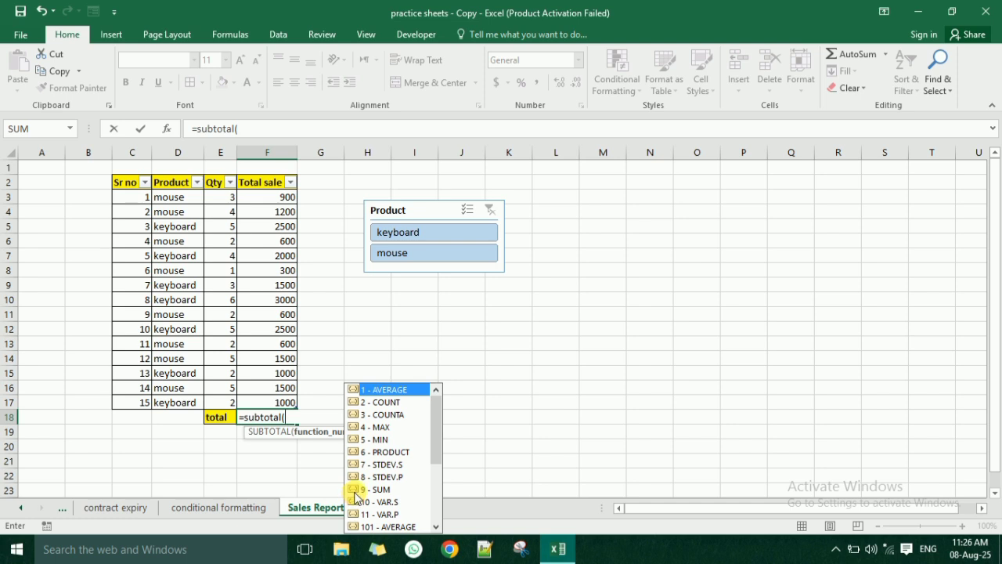
text(,)
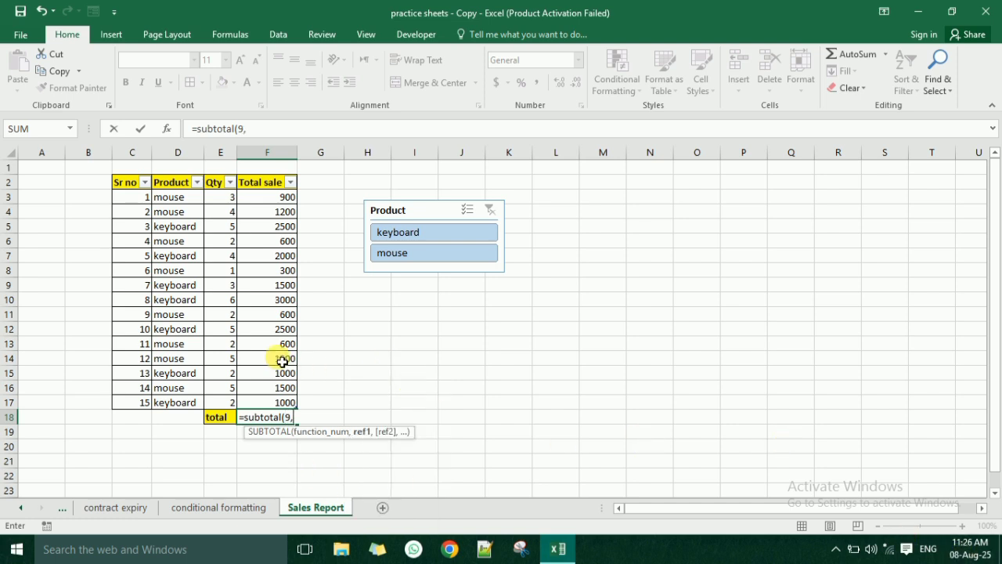
drag(261, 196, 270, 399)
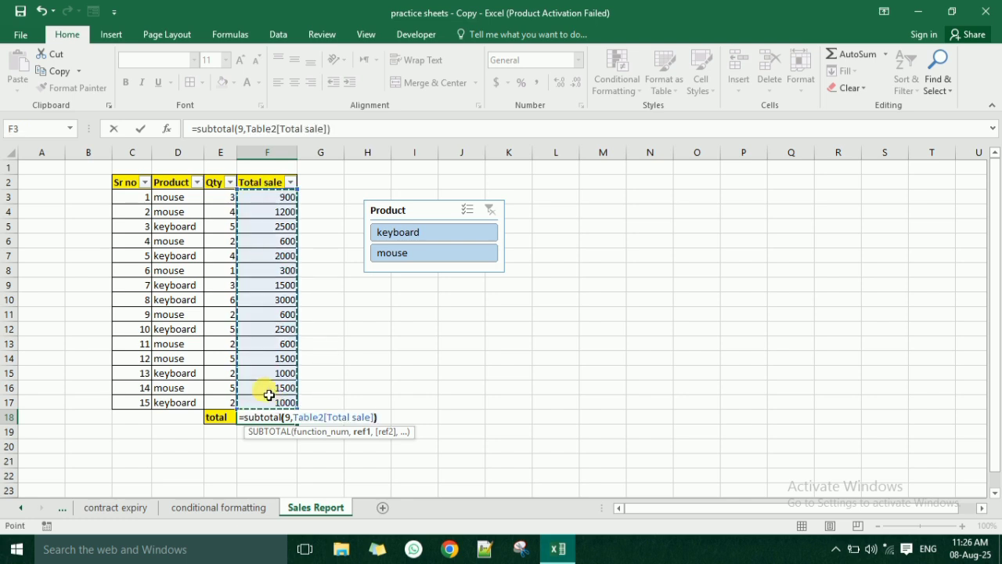
key(Return)
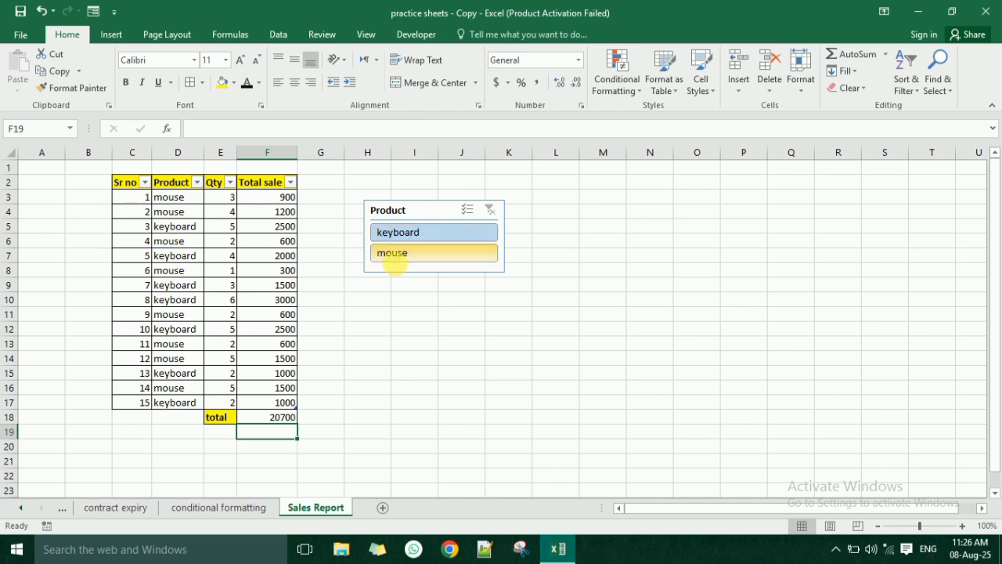
- Filter the table with the slicer by mouse, check the total formula in F18, and switch the slicer to keyboard
click(397, 259)
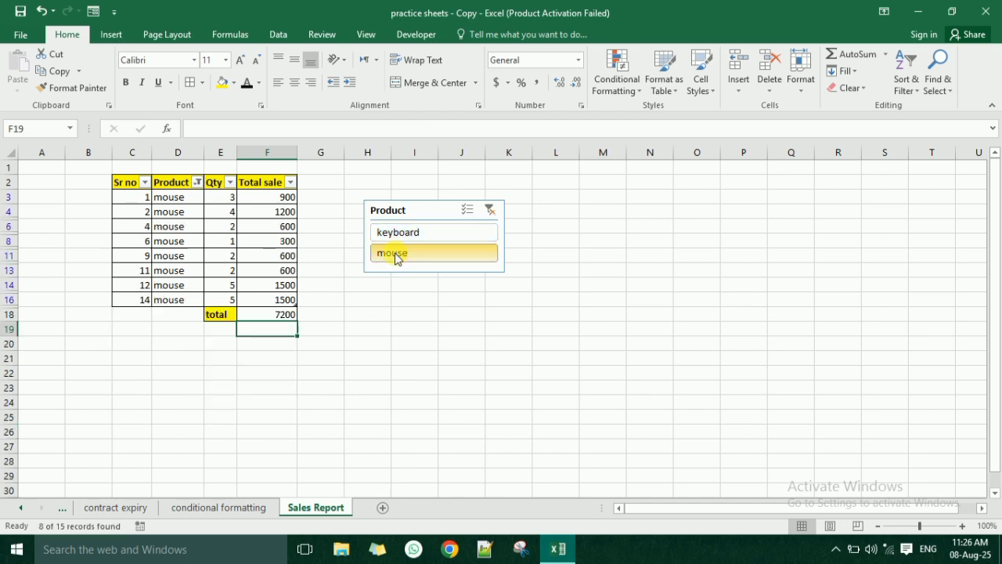
click(263, 316)
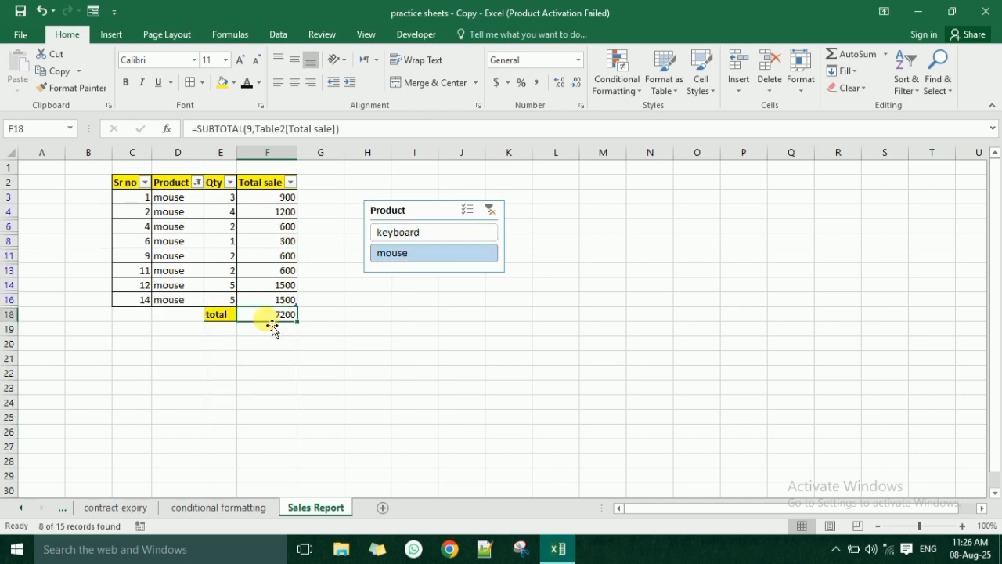
click(412, 232)
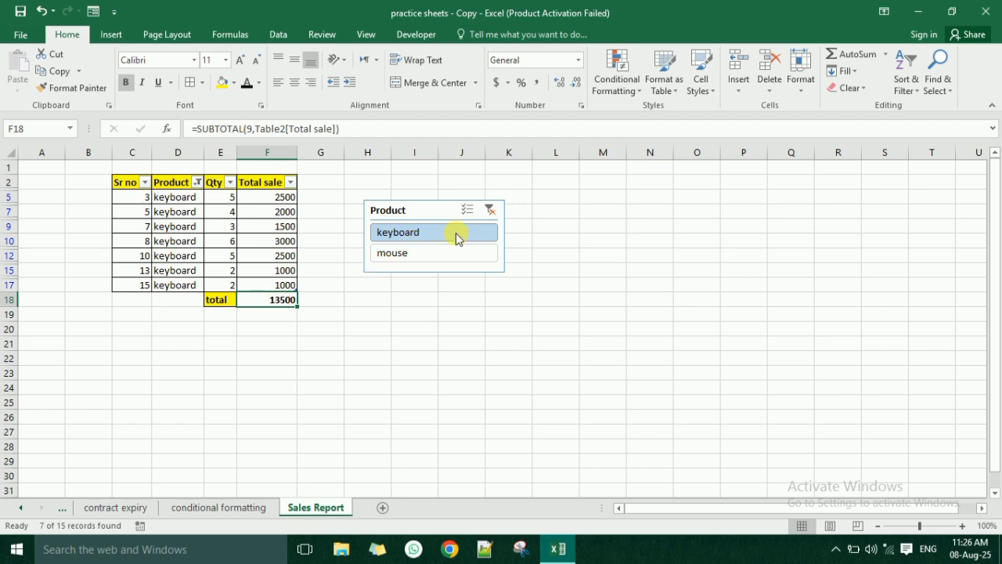
- Test the filtered total by clearing the Product slicer, filtering by mouse and keyboard, and clearing the filter again
click(489, 210)
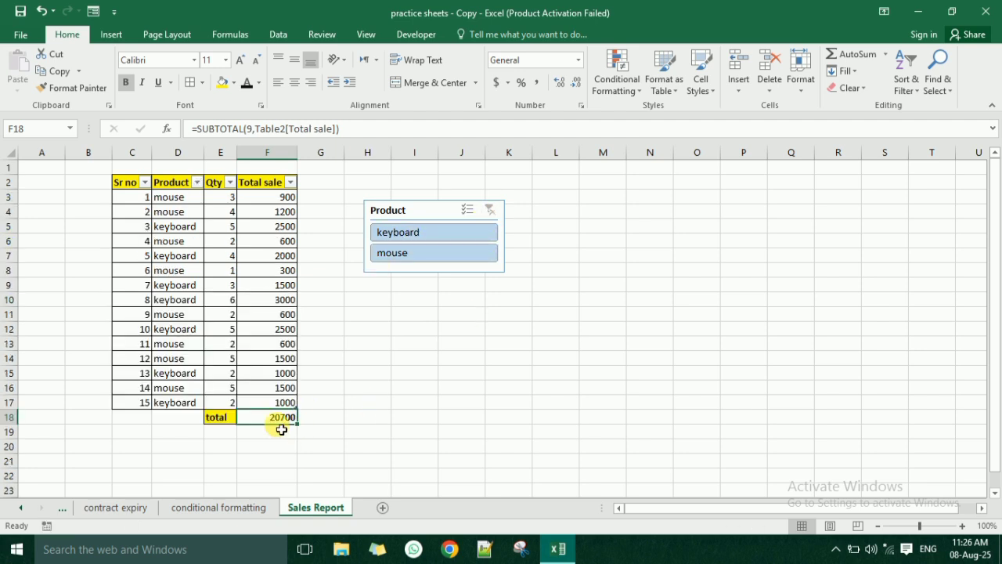
click(415, 252)
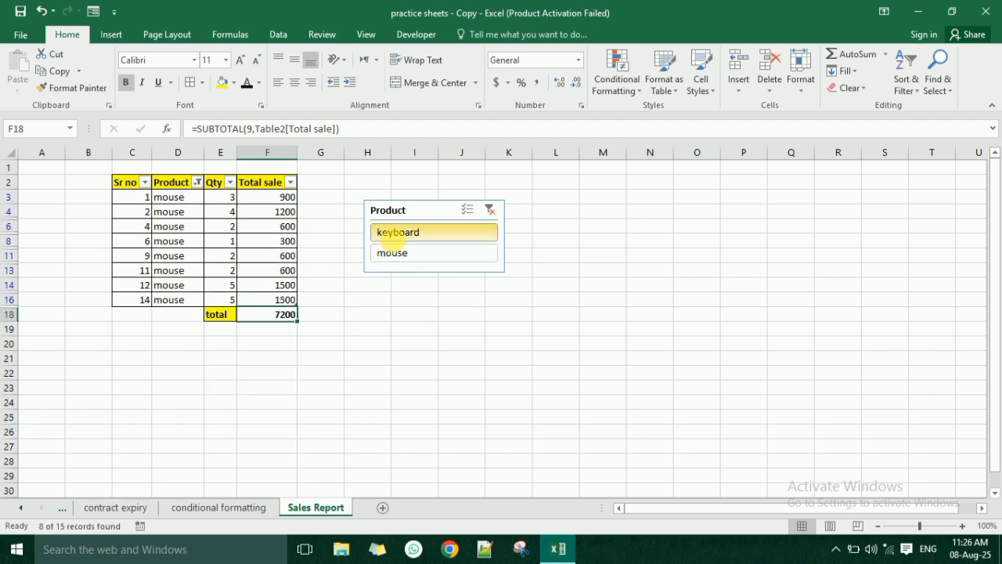
click(396, 231)
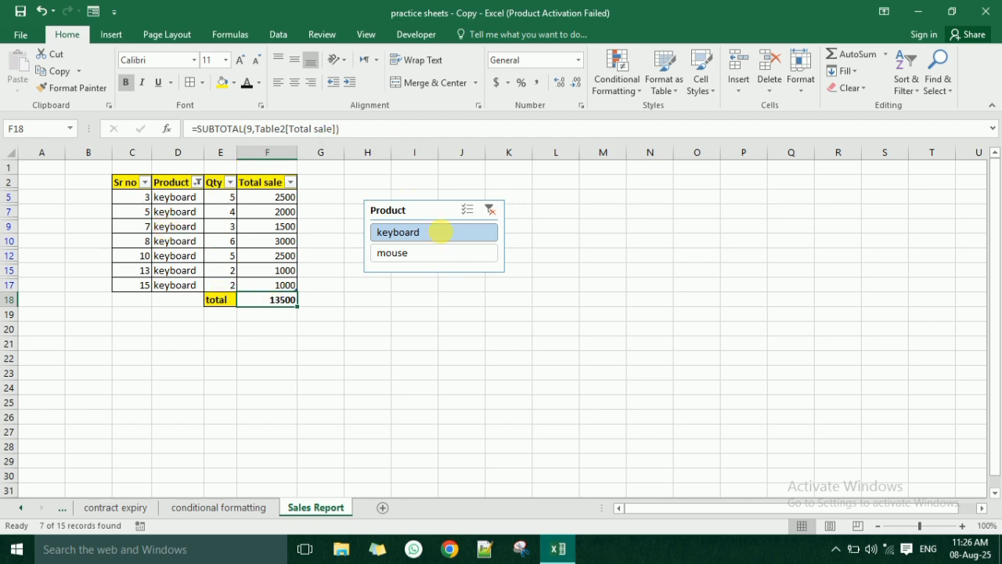
click(490, 211)
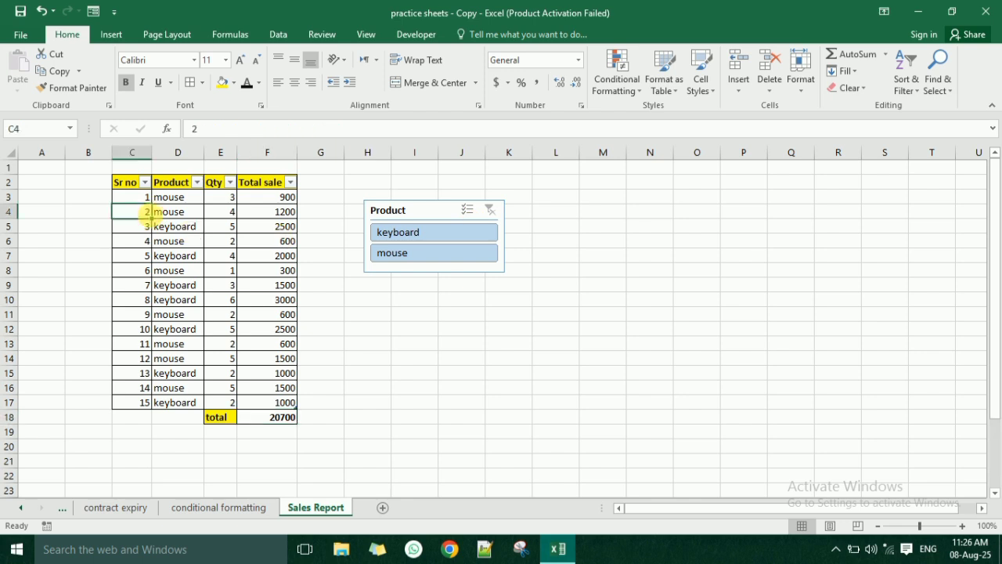
- Delete all the serial numbers in the Sr no column, cells C3 to C17
drag(135, 197, 146, 407)
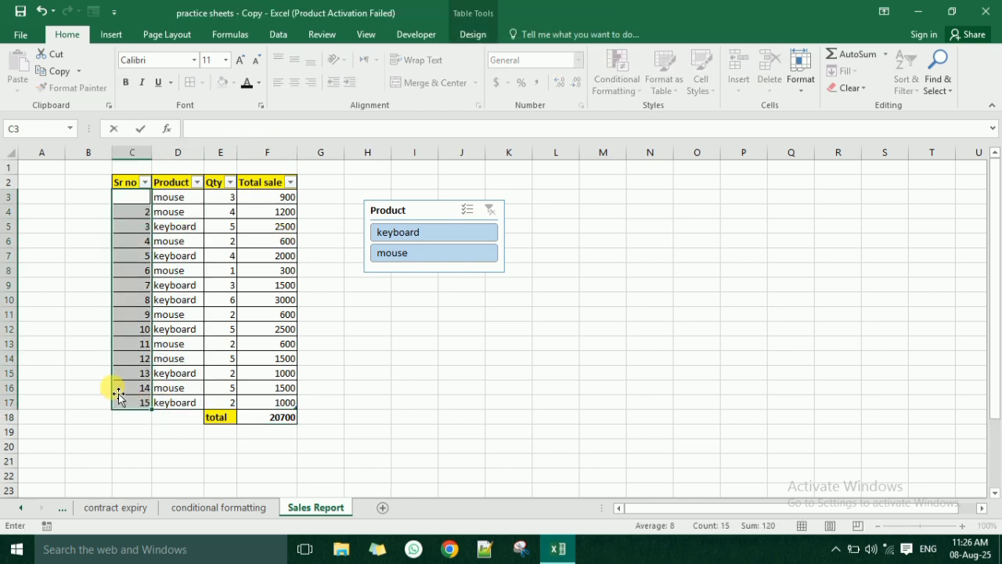
click(134, 299)
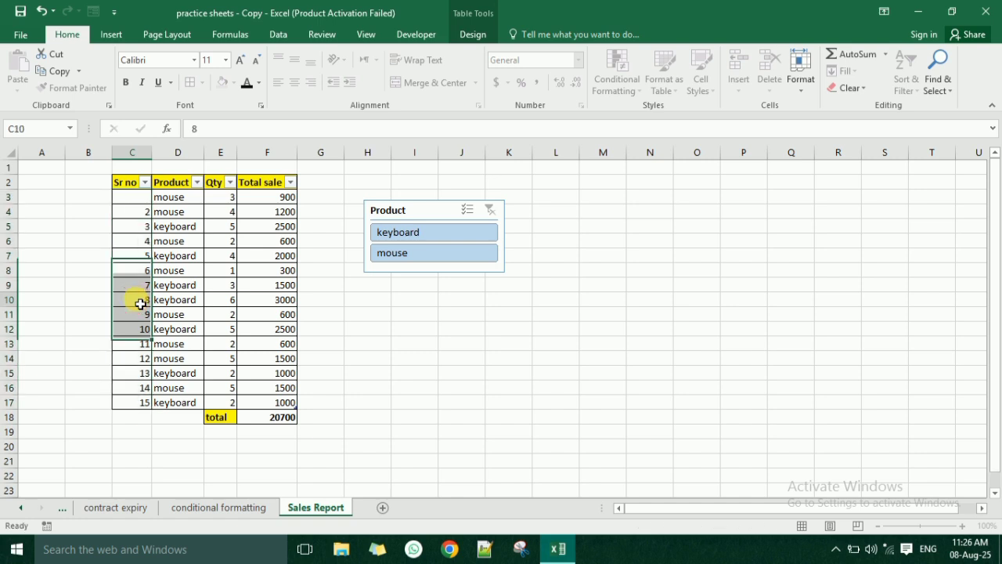
drag(144, 403, 138, 219)
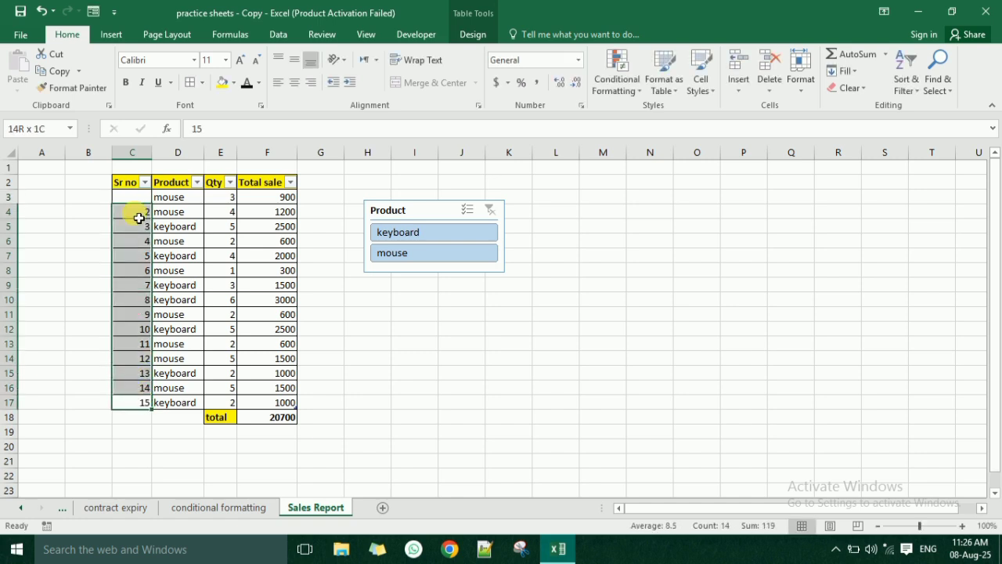
key(Delete)
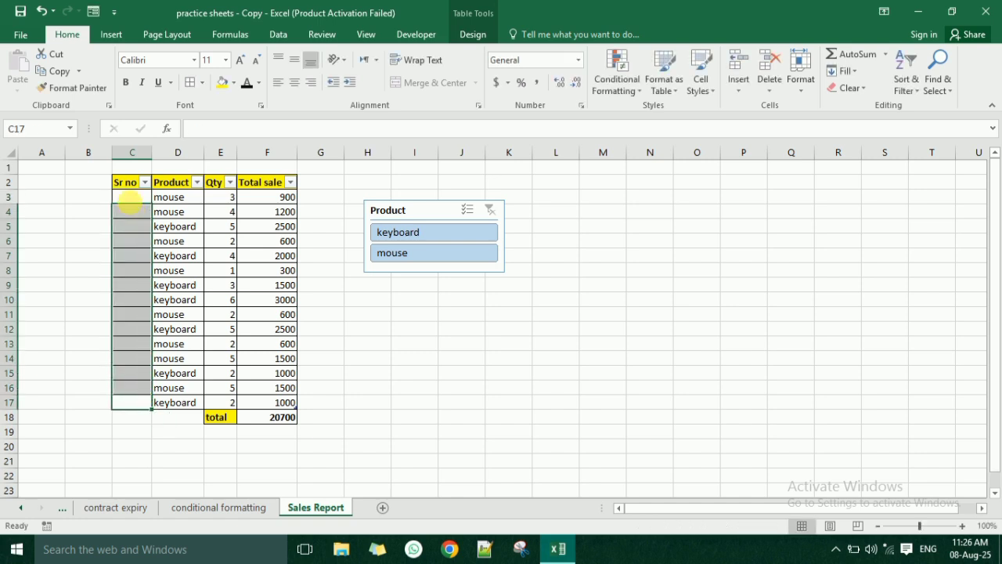
click(133, 199)
click(286, 132)
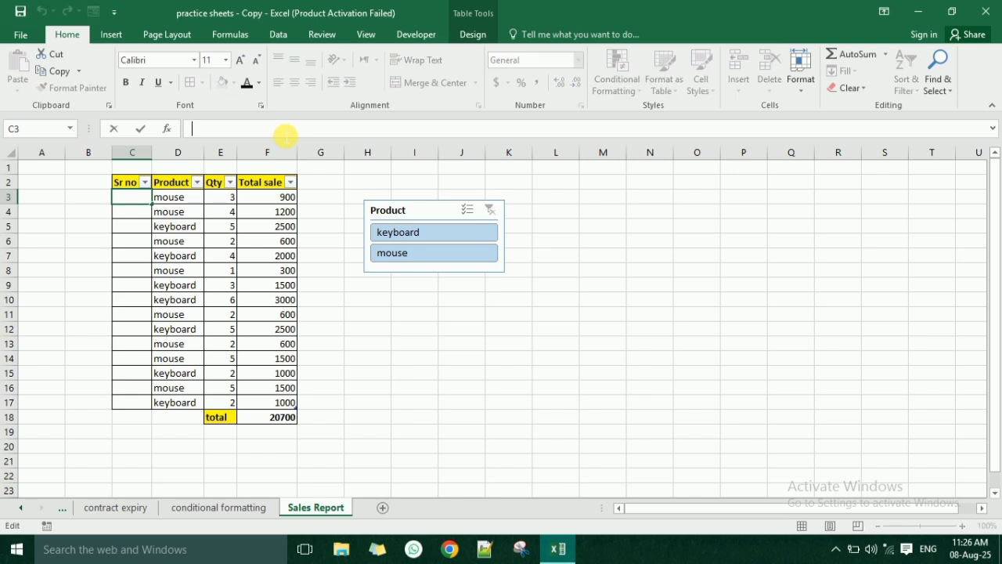
text(=sub)
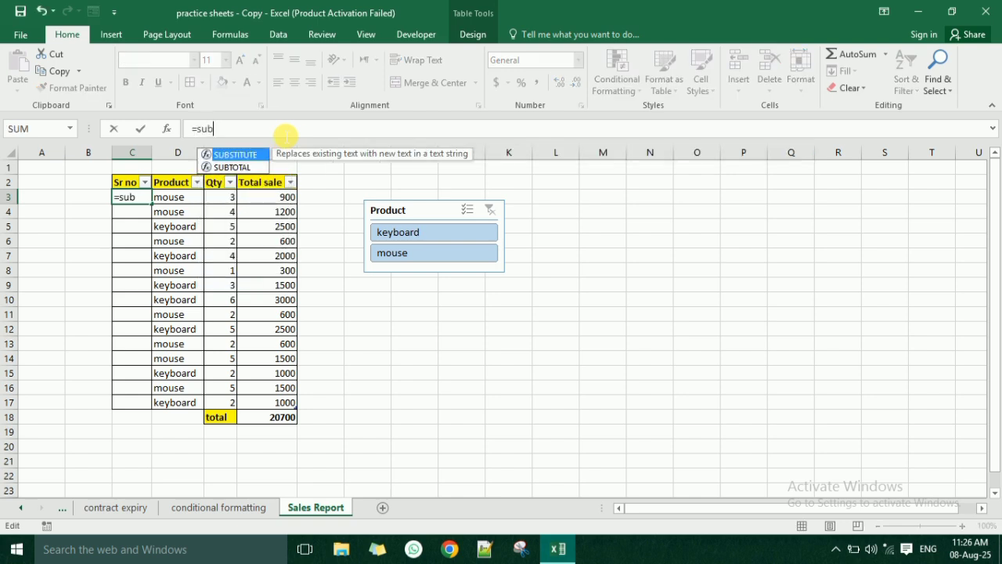
key(Tab)
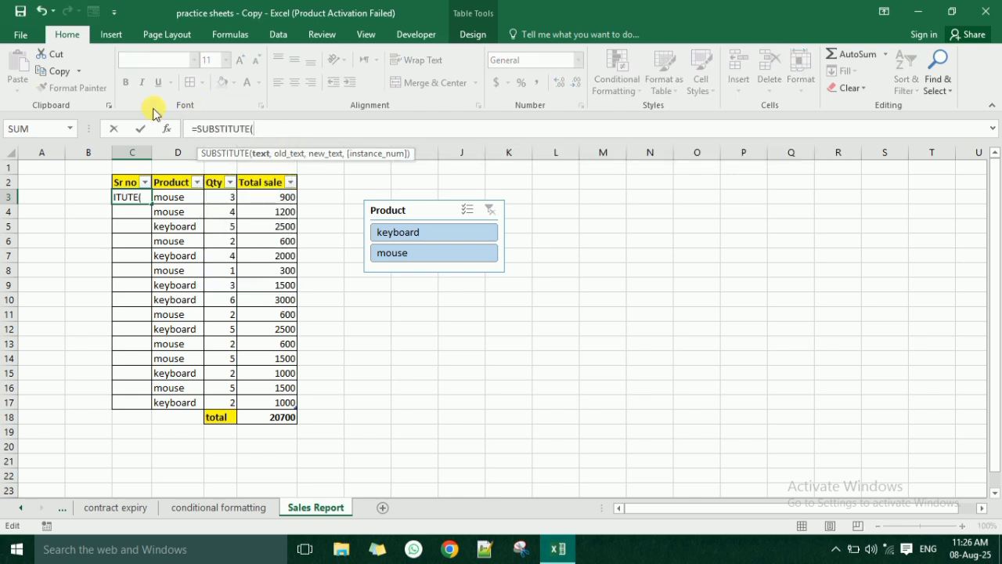
drag(265, 130, 213, 133)
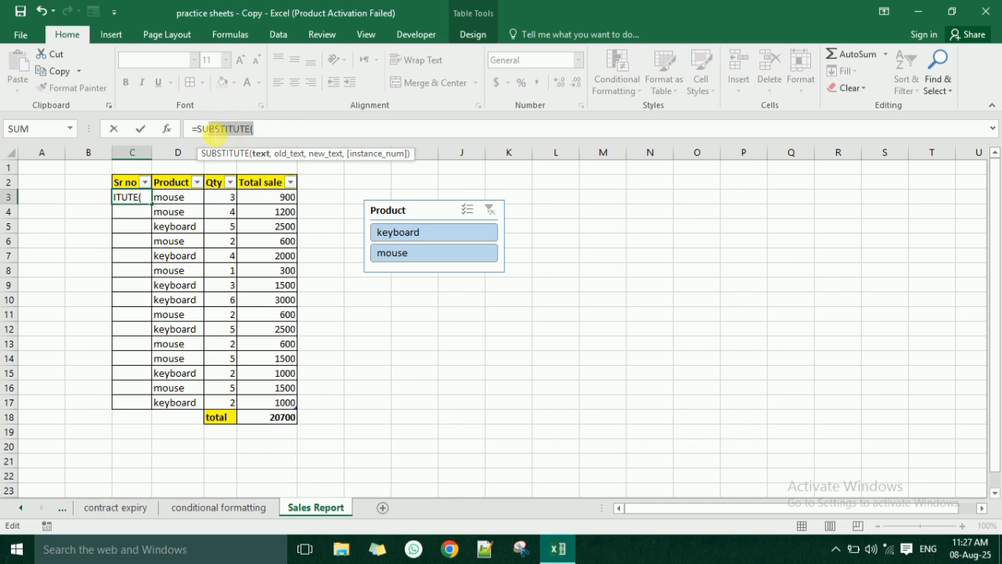
key(BackSpace)
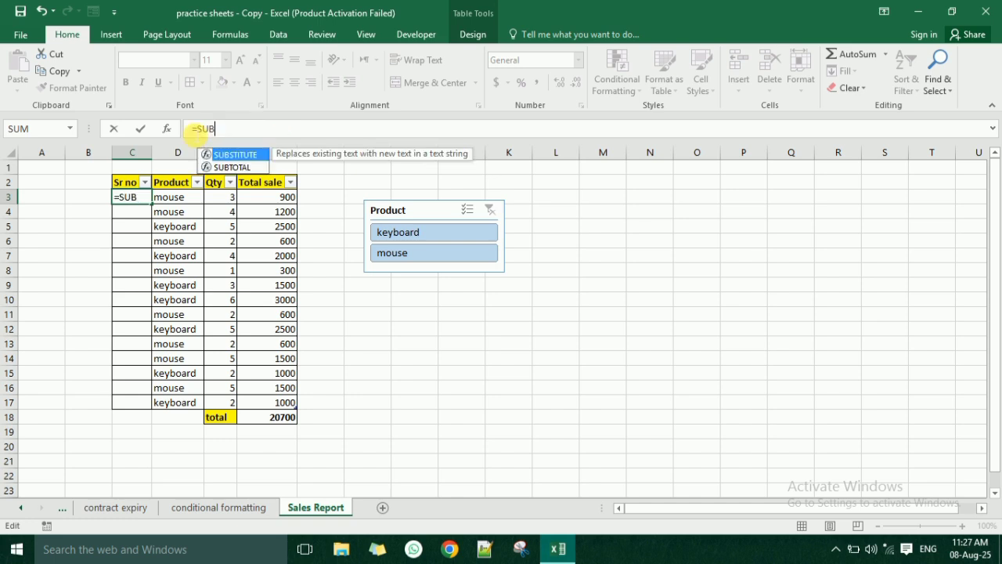
text(T)
key(Tab)
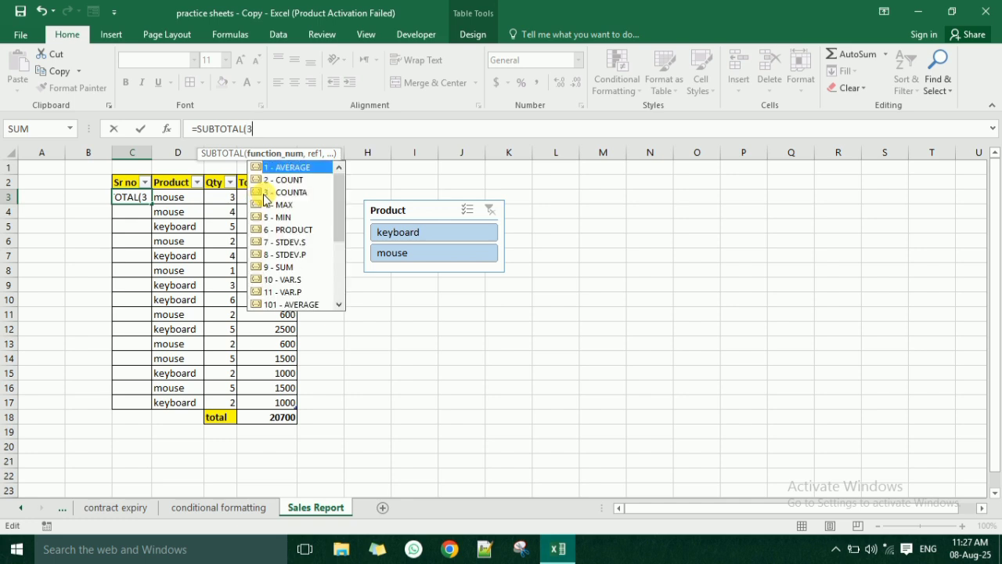
text(3,)
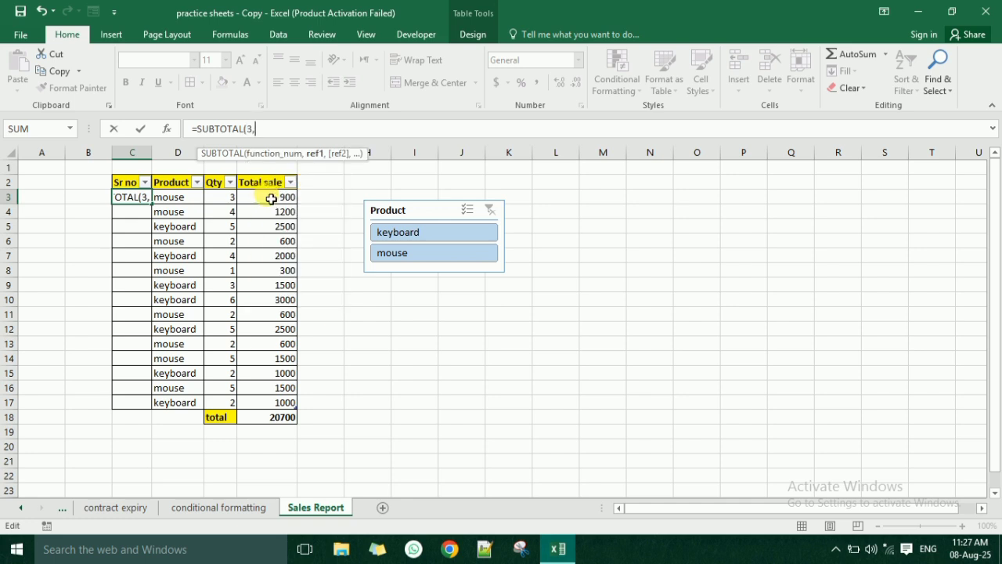
click(173, 201)
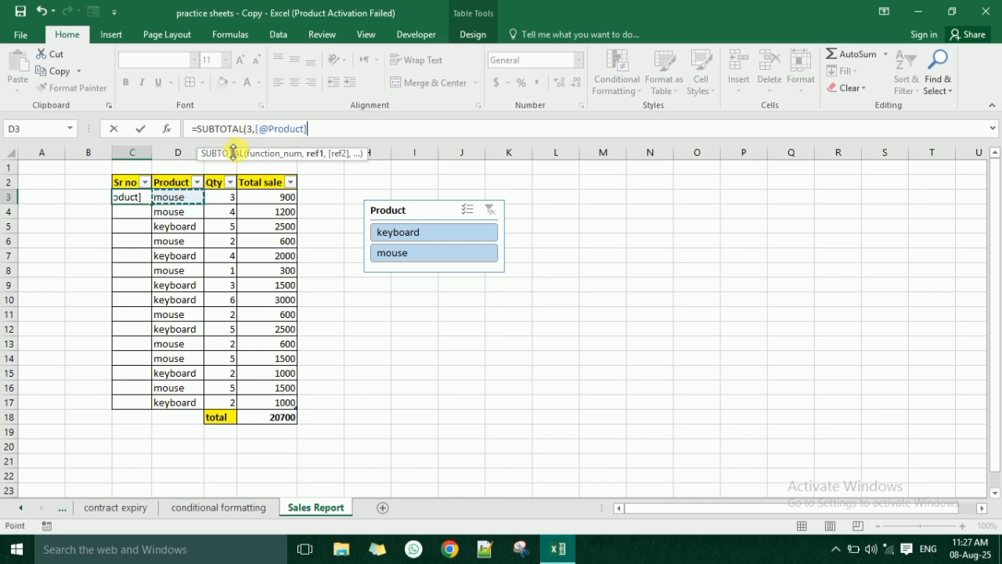
key(Escape)
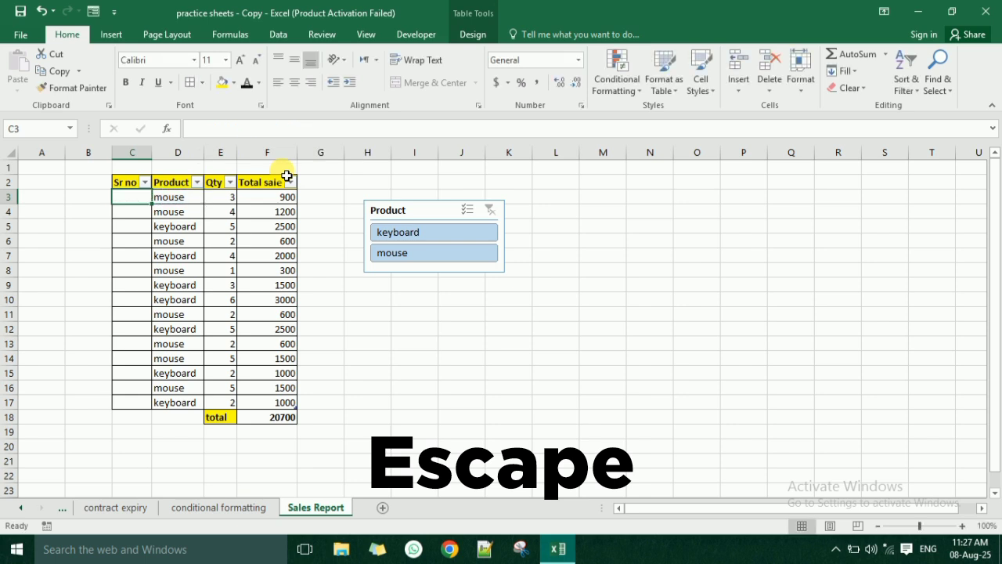
- Convert the sales table in C2:F17 back to a normal range
click(210, 226)
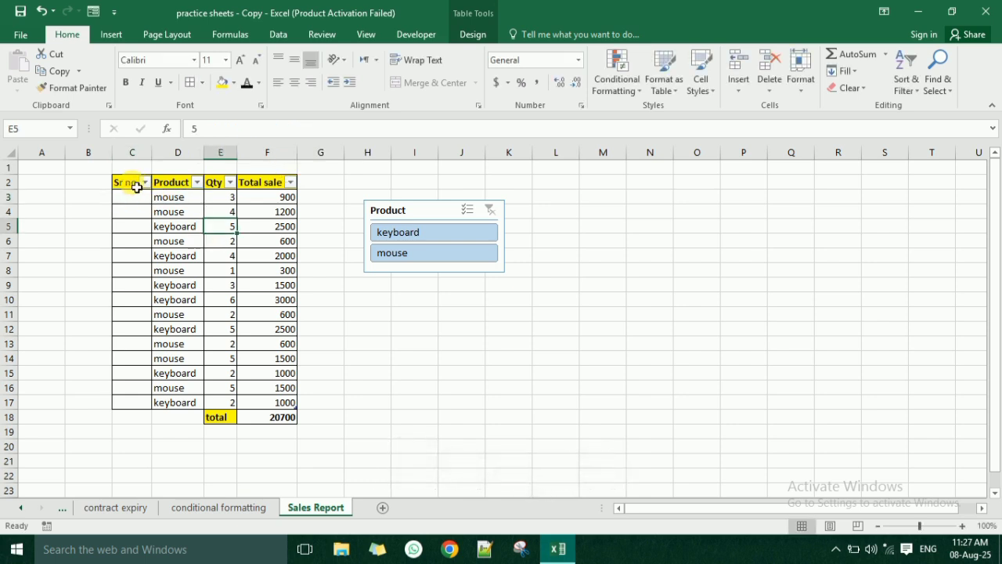
drag(134, 183, 135, 196)
drag(246, 303, 296, 403)
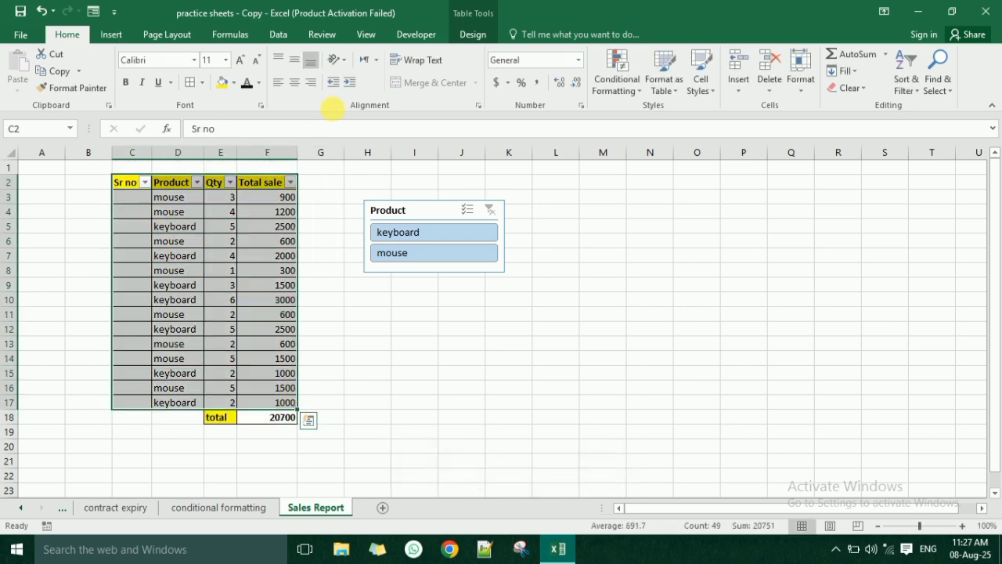
click(472, 33)
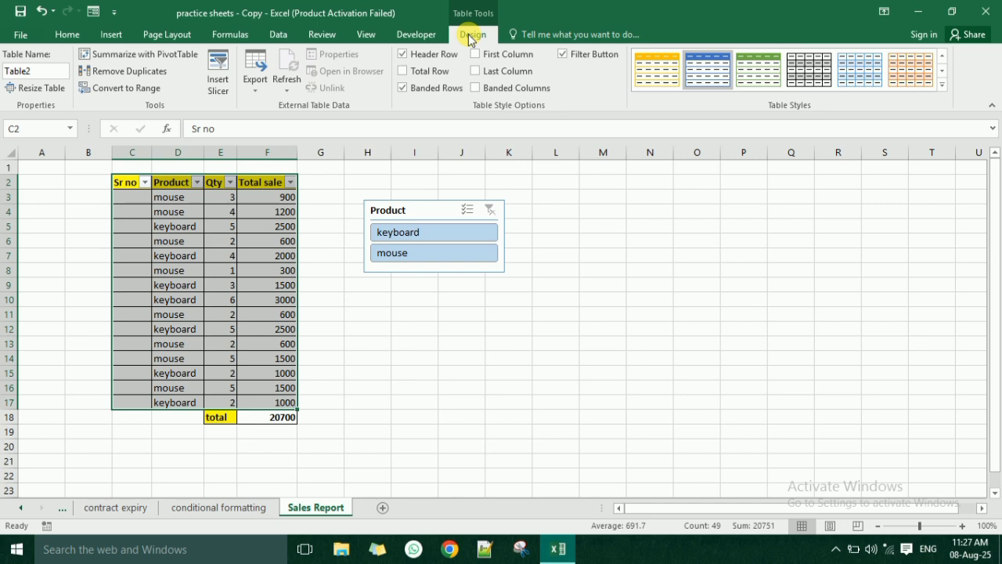
click(116, 88)
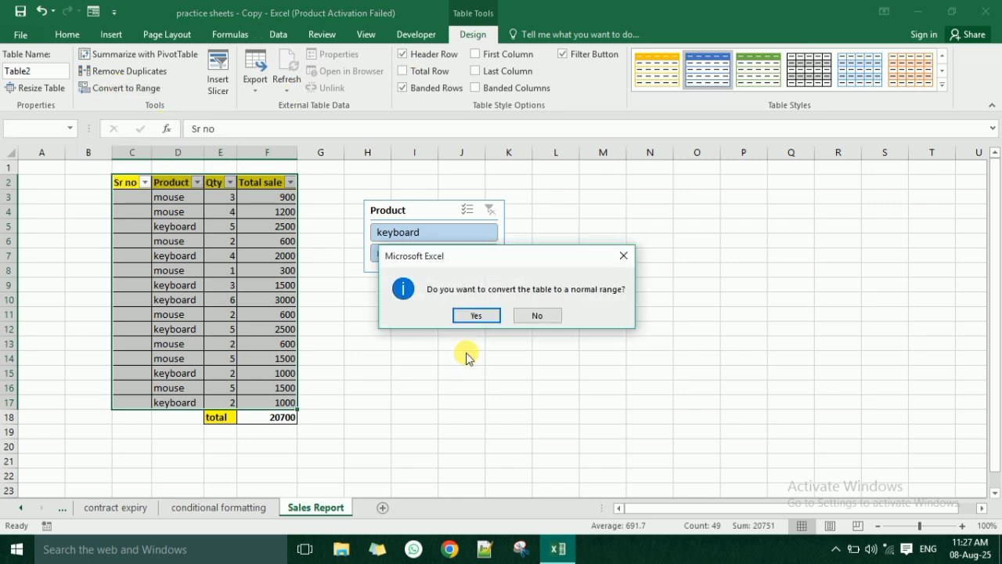
click(475, 315)
- Check the cells of the converted range and the SUBTOTAL formula in the total cell F18
click(191, 212)
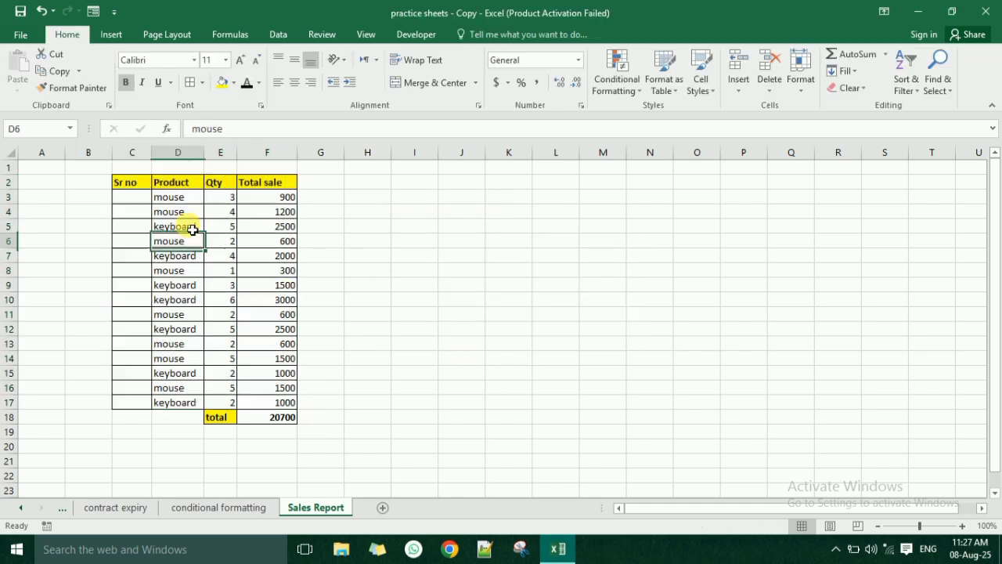
click(190, 226)
click(179, 241)
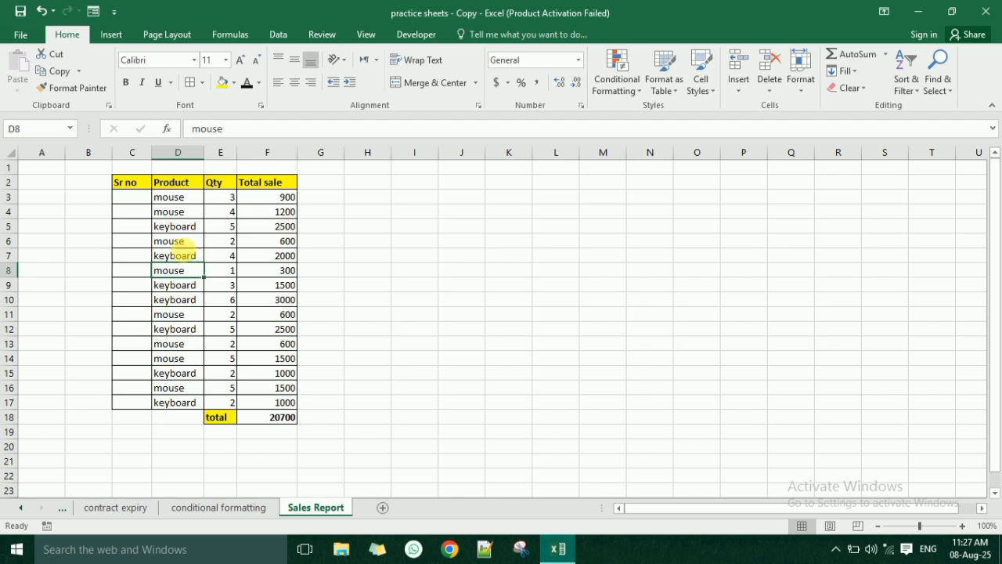
click(184, 256)
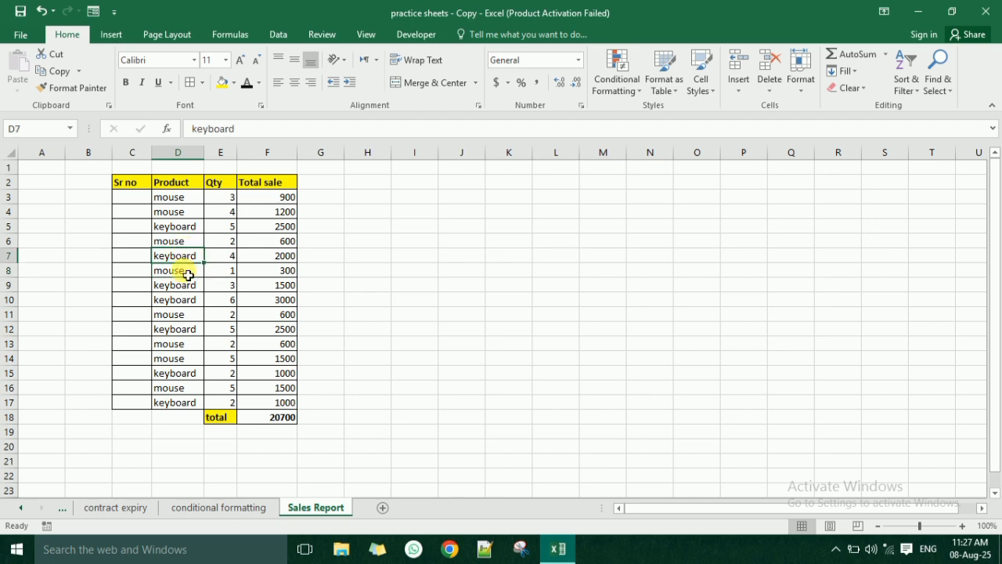
click(137, 199)
click(277, 419)
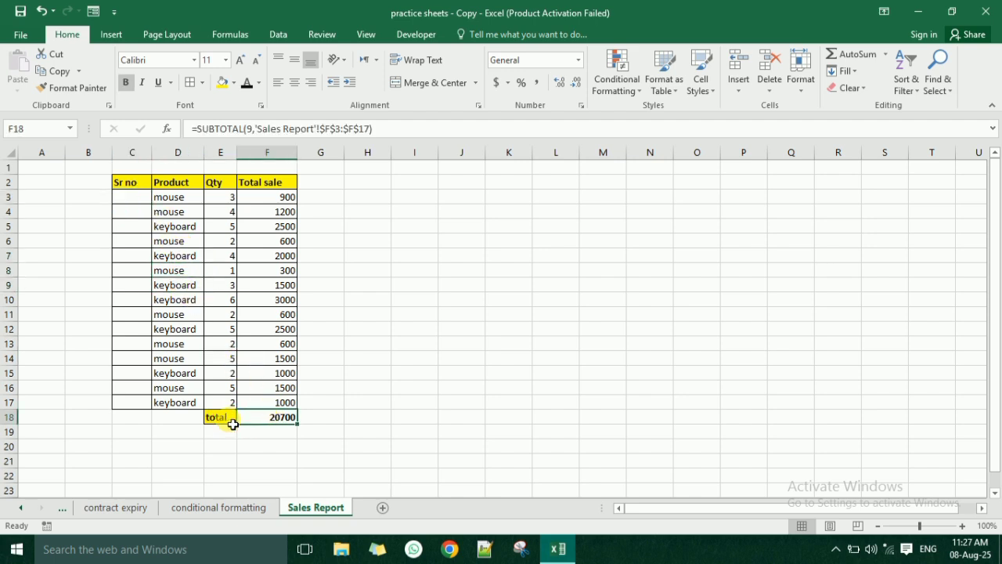
drag(233, 424, 259, 429)
- Enter the formula =SUBTOTAL(3,$D$3:D3) in cell C3 as the first serial number
click(142, 200)
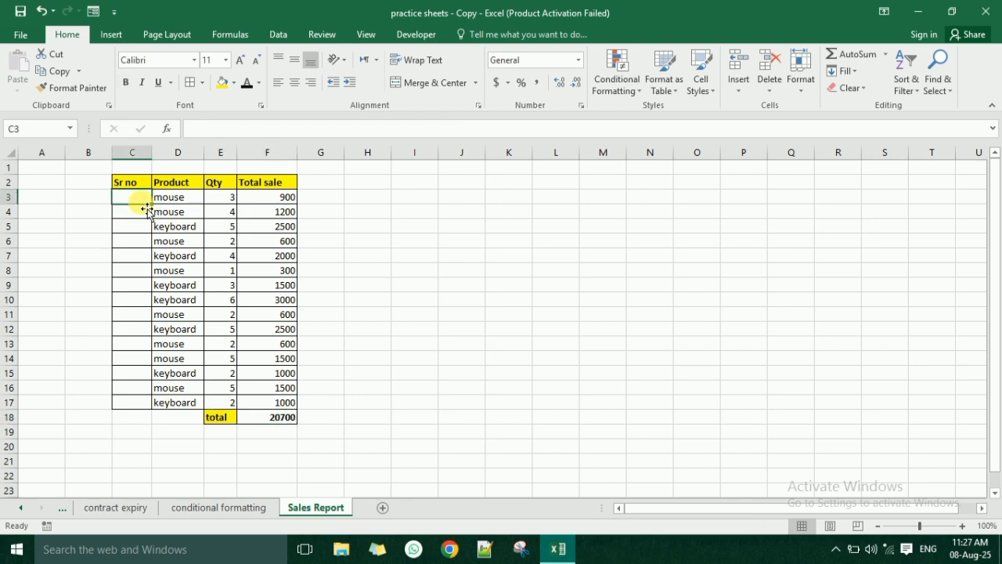
click(232, 135)
text(=subt)
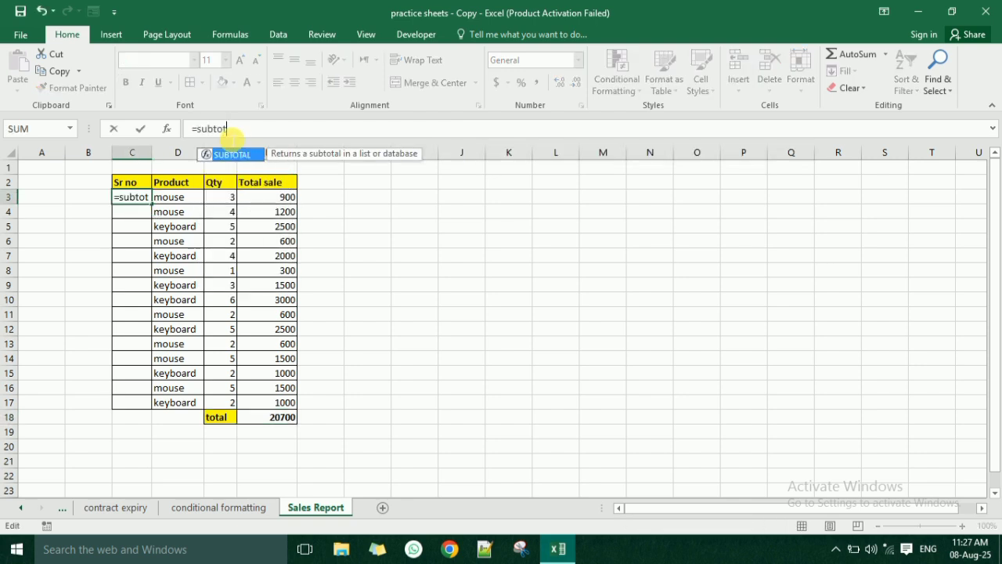
text(ot)
key(Tab)
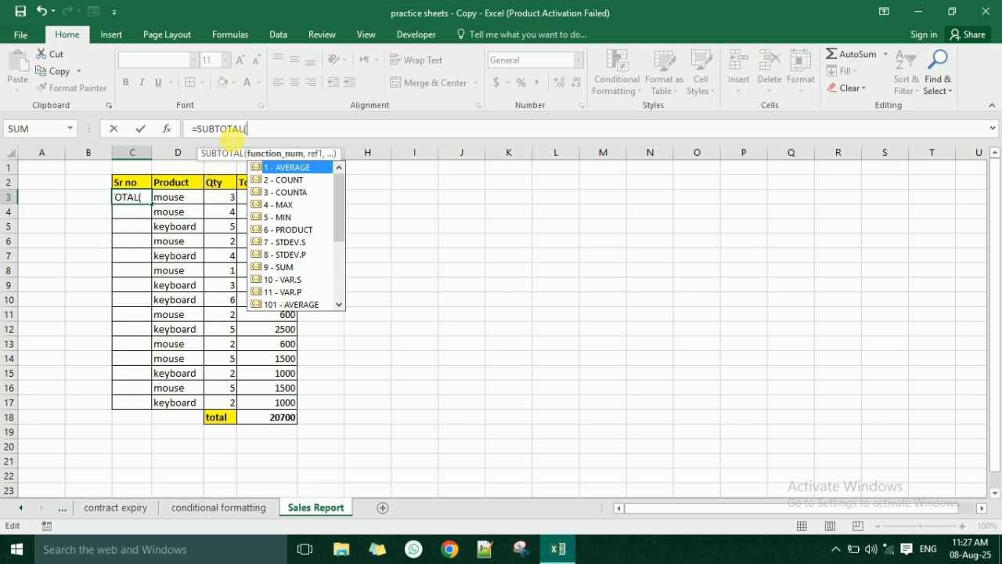
text(3,)
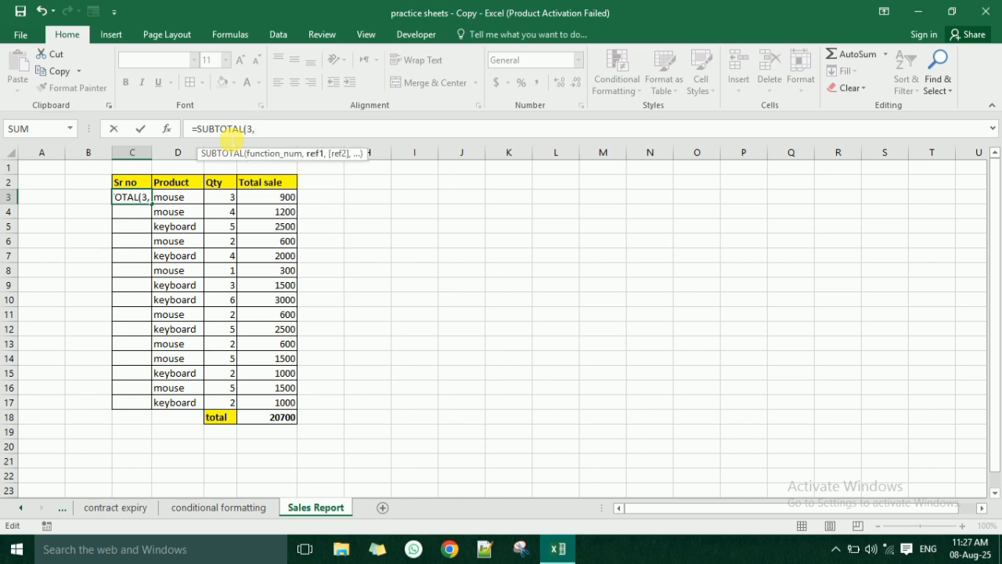
click(177, 204)
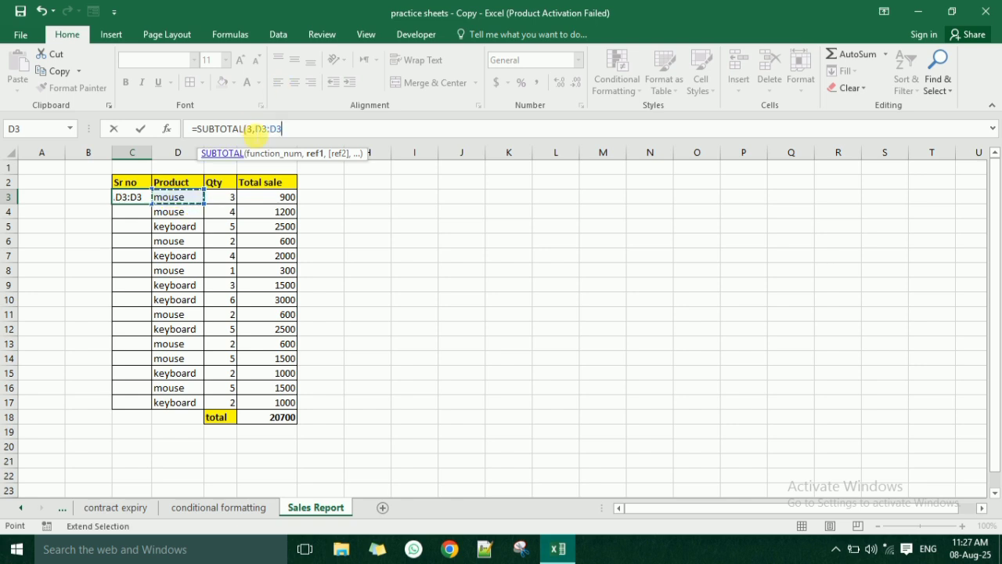
double_click(263, 131)
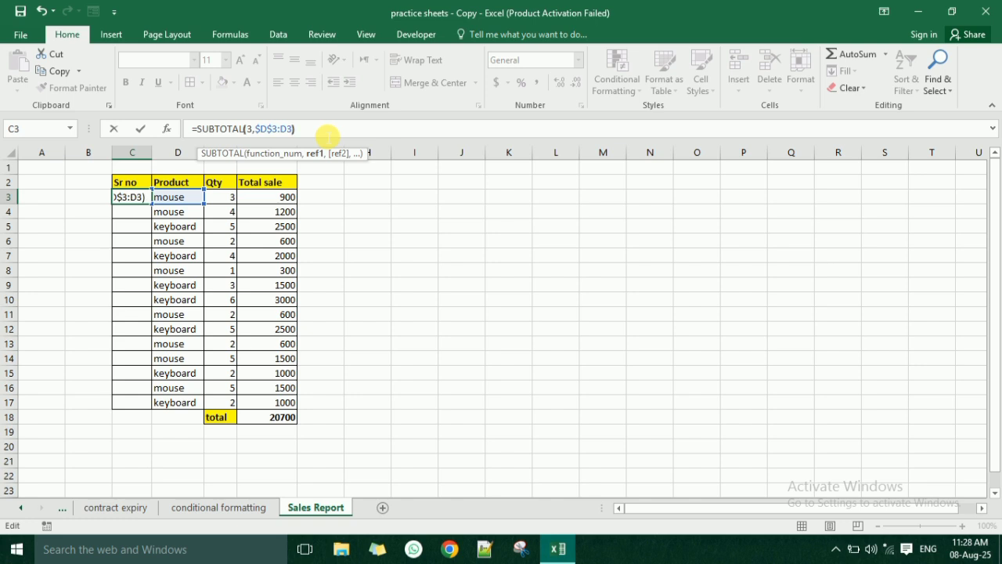
key(Return)
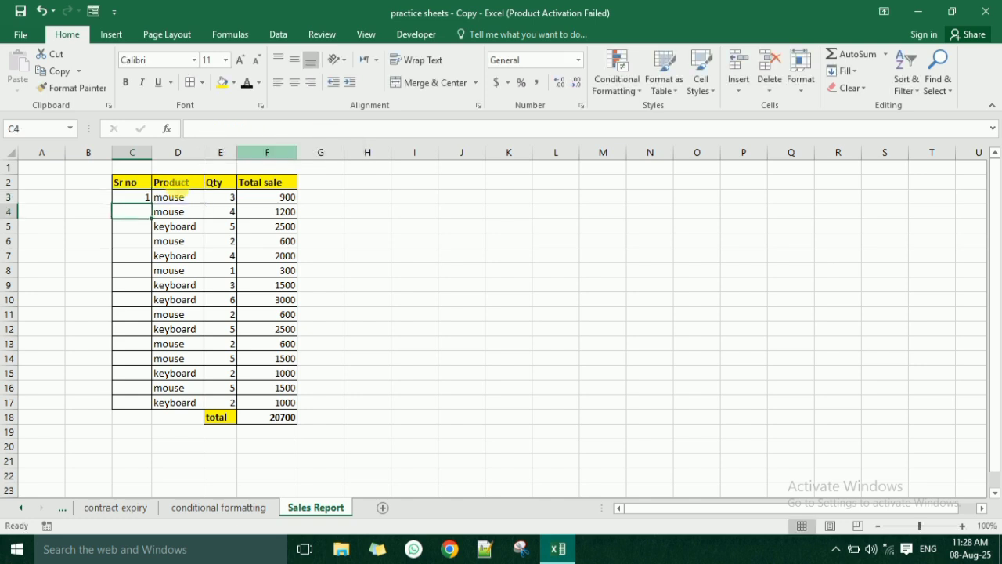
- Fill the serial number formula from C3 down the Sr no column to C17
click(123, 200)
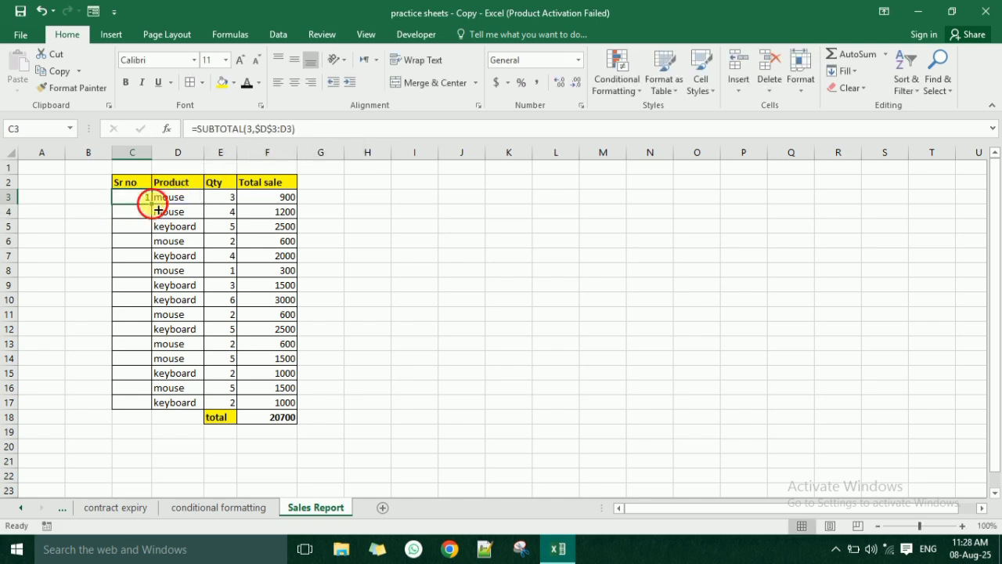
drag(158, 210, 173, 410)
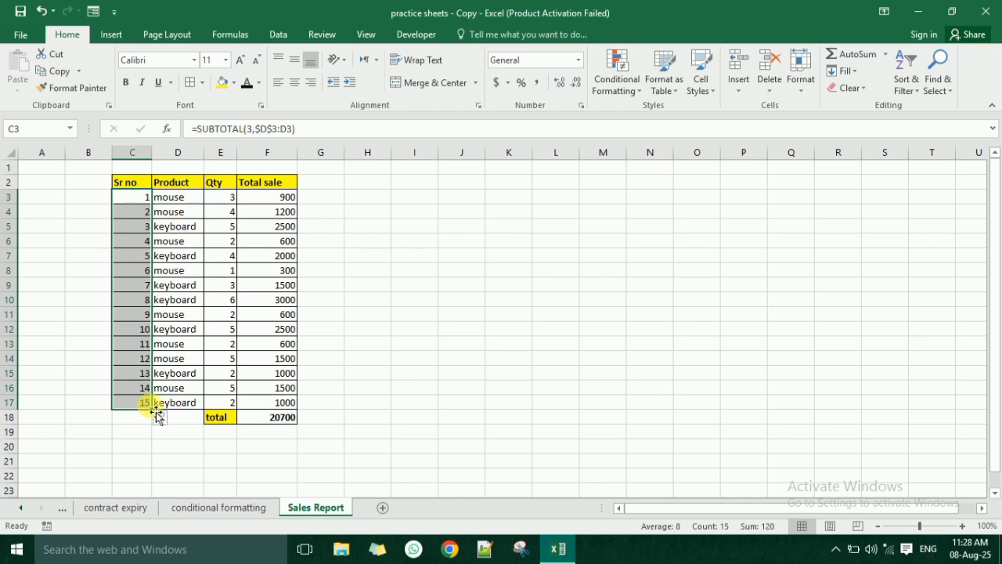
click(141, 401)
click(171, 186)
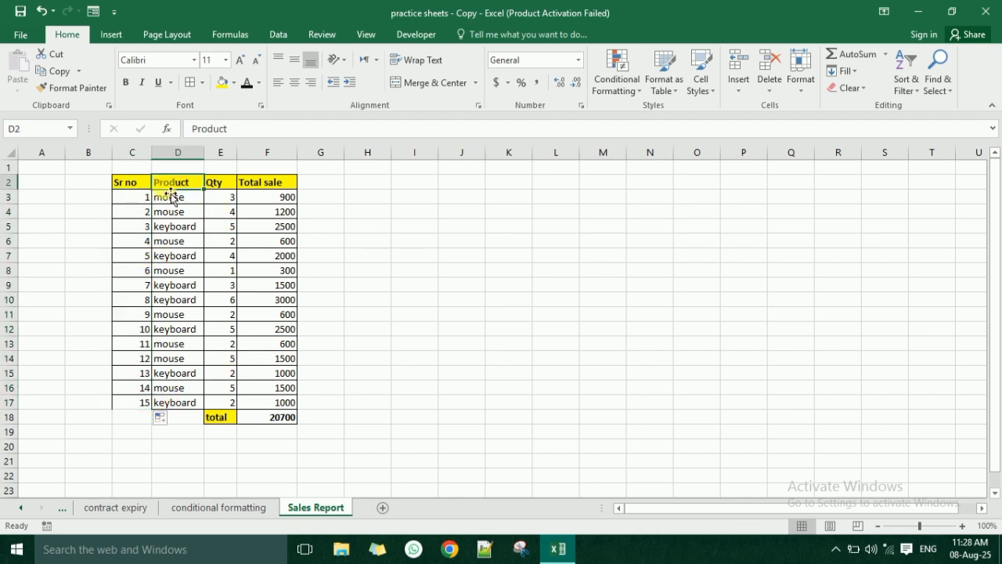
- Add filters to the header row C2:F2 of the sales data
drag(129, 182, 257, 188)
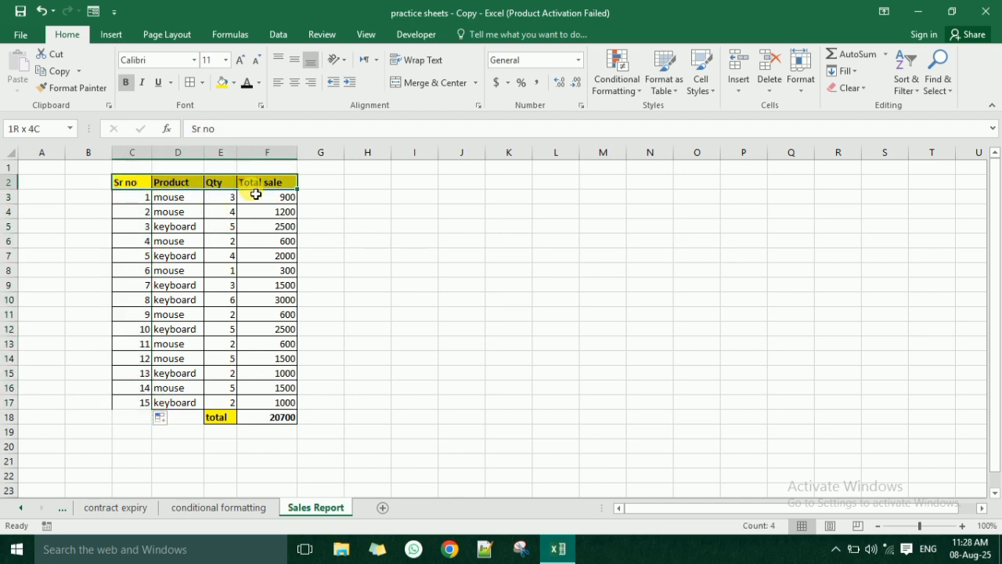
click(276, 34)
click(485, 66)
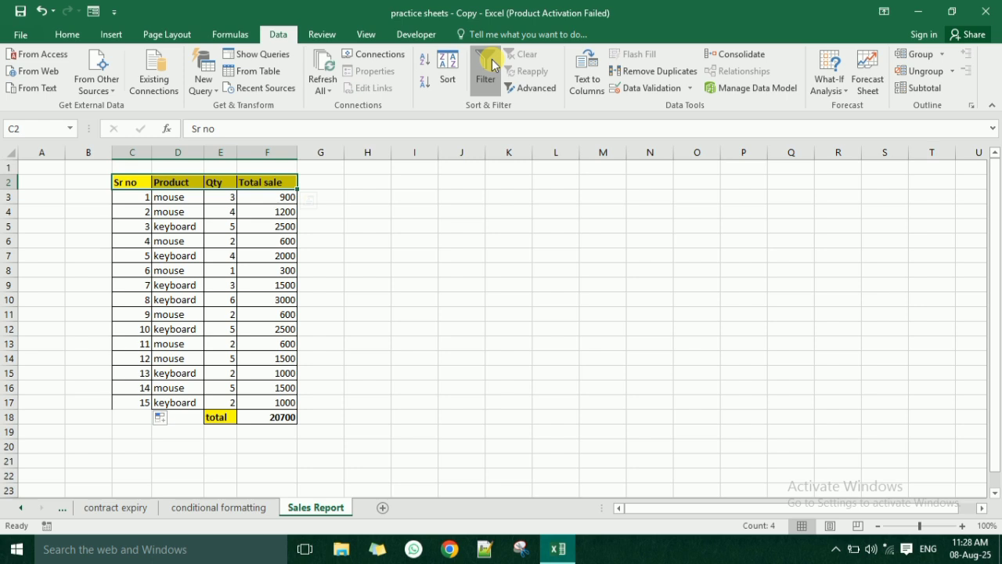
click(148, 284)
click(174, 314)
click(141, 403)
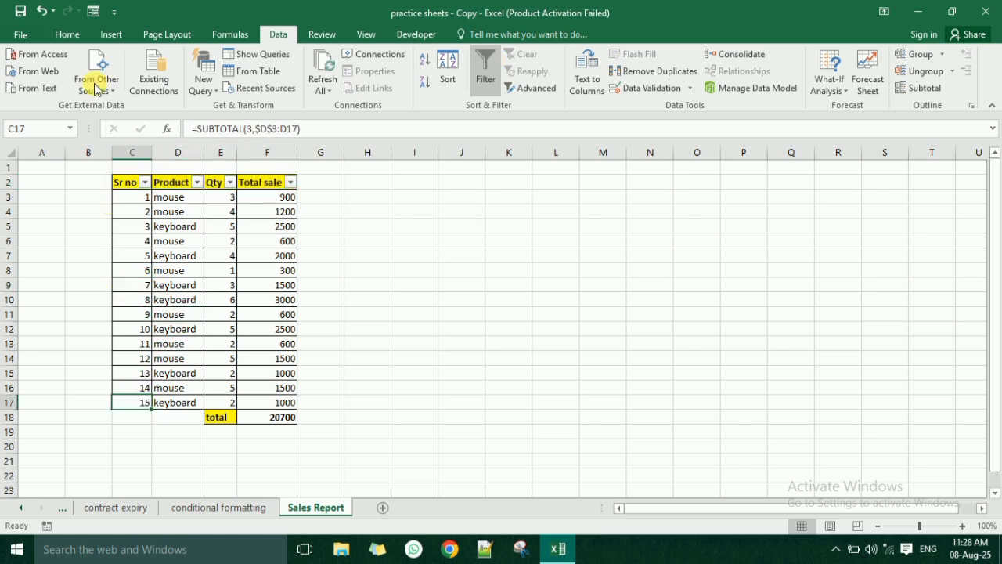
click(67, 35)
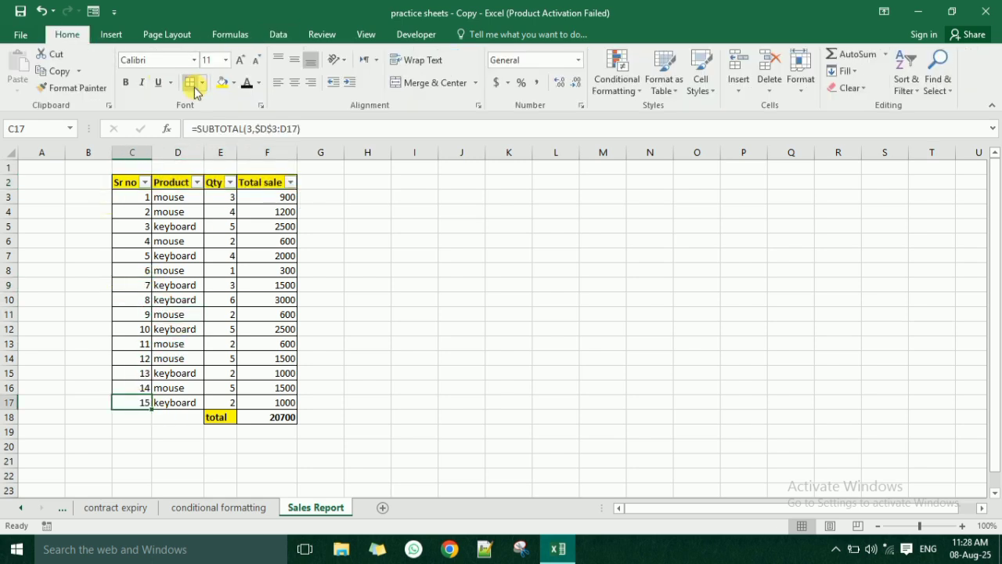
- Filter the Product column to show only mouse, and check the total and the Sr no values of the filtered rows
click(196, 387)
click(206, 228)
click(197, 181)
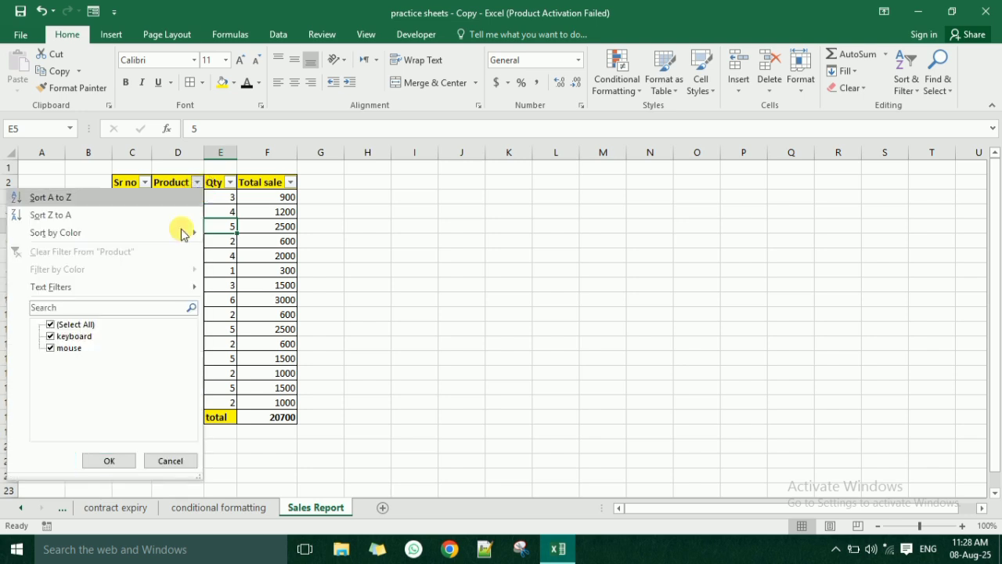
click(74, 337)
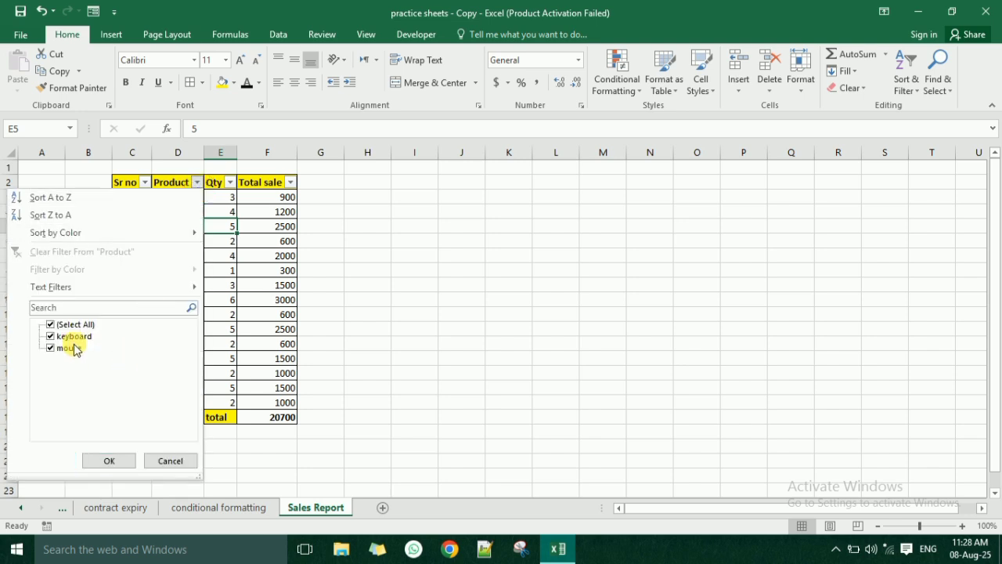
click(123, 461)
click(166, 252)
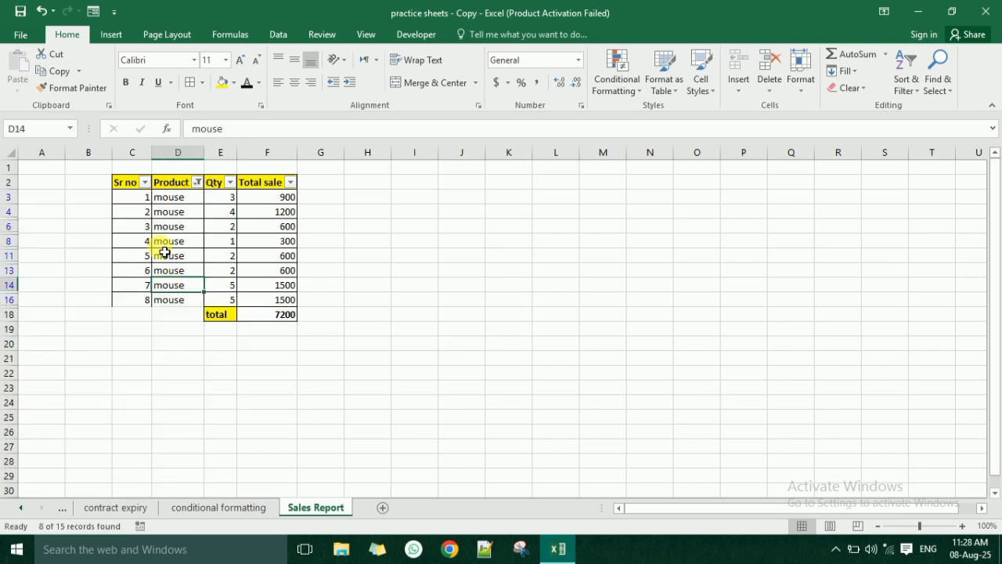
click(274, 315)
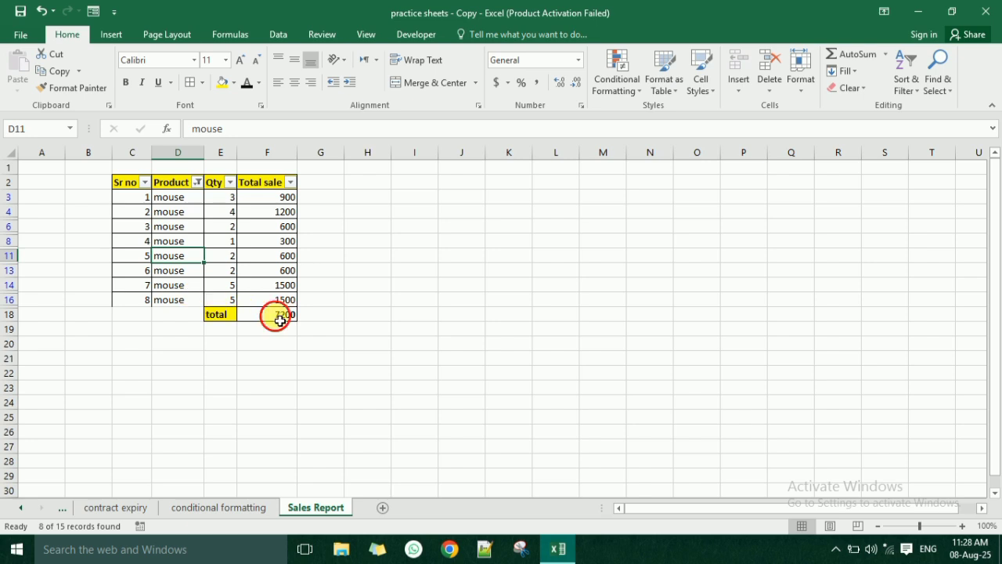
click(151, 204)
drag(150, 203, 148, 302)
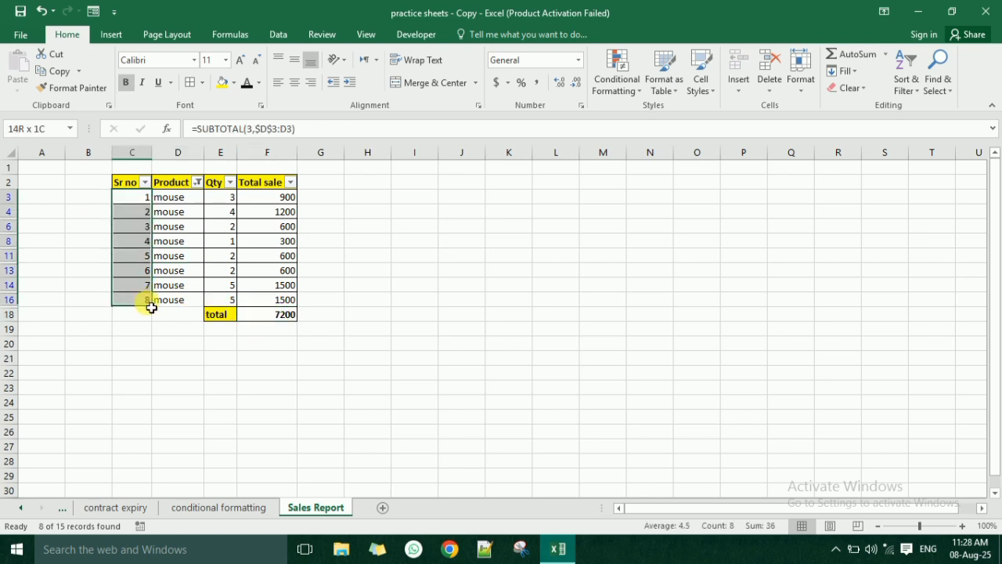
click(195, 270)
- Switch the Product filter to show only keyboard, and check the total and serial numbers again
click(197, 182)
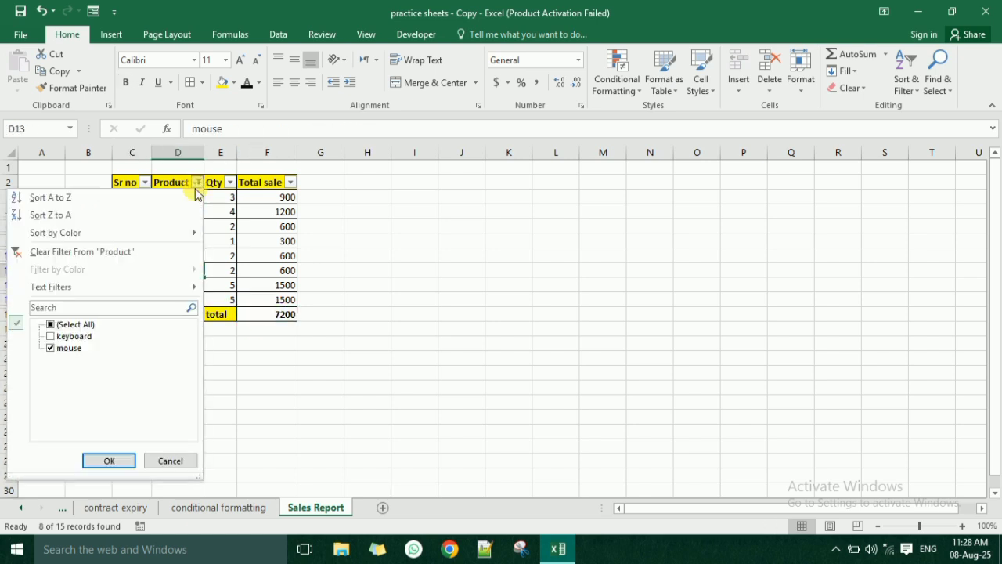
click(67, 347)
click(67, 337)
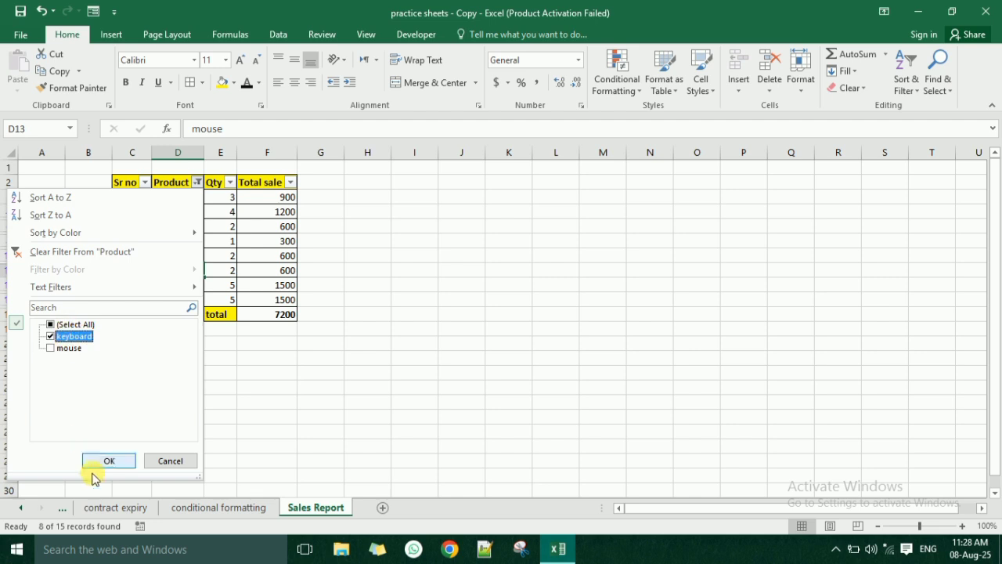
click(109, 461)
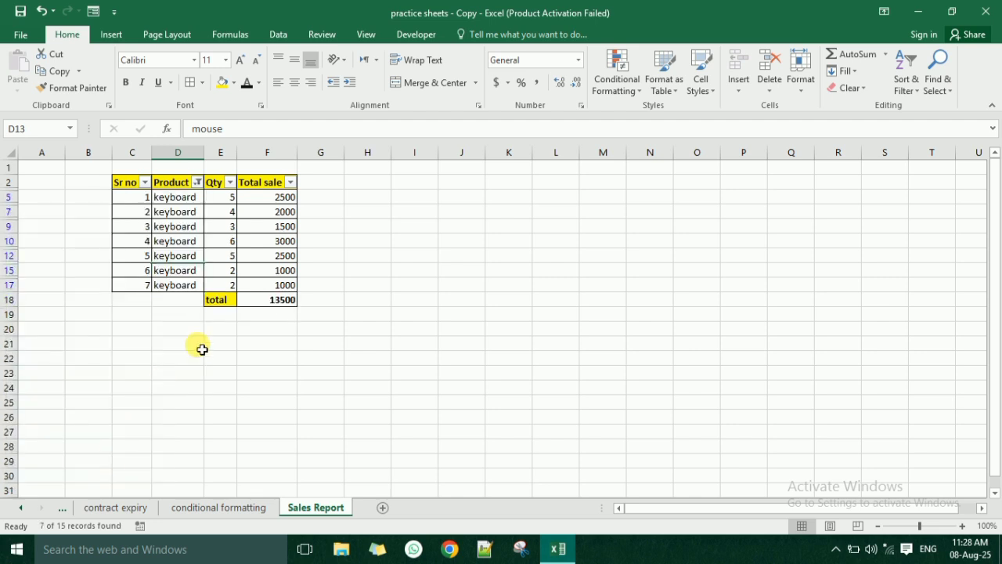
click(289, 301)
drag(141, 290, 143, 211)
click(206, 213)
- Show all products again in the Product filter, and check the full Sr no column and the total in F18
click(197, 182)
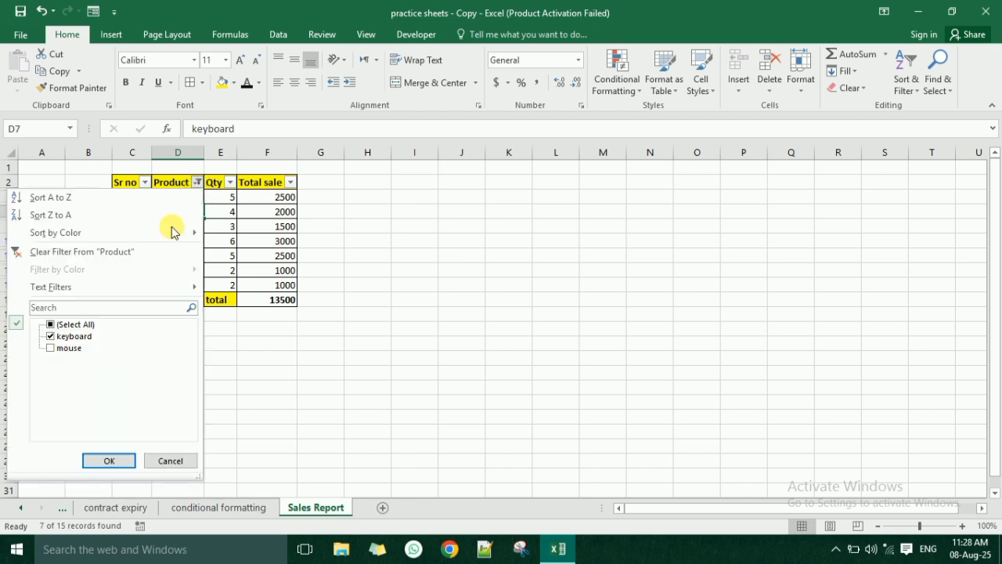
click(75, 325)
click(109, 459)
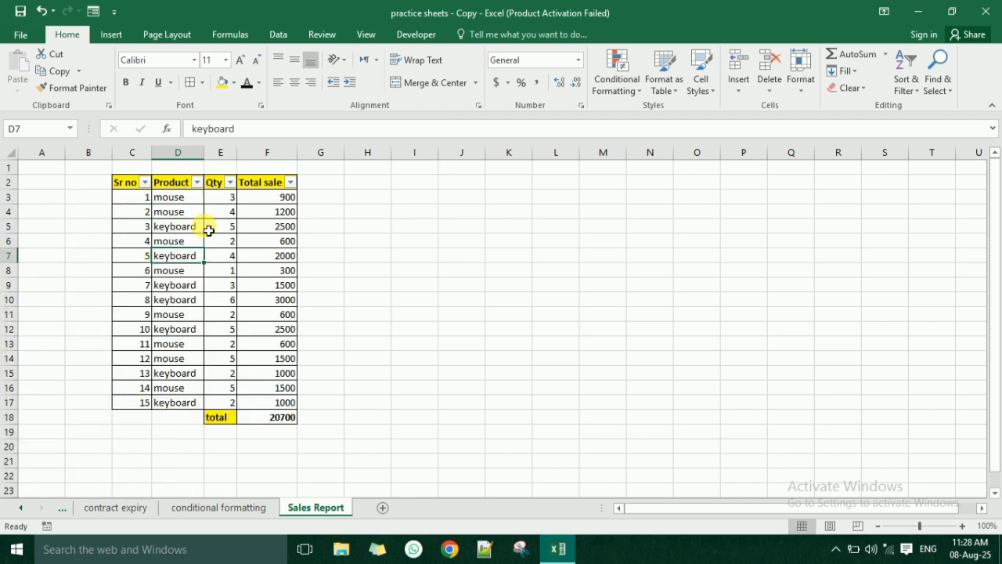
click(166, 345)
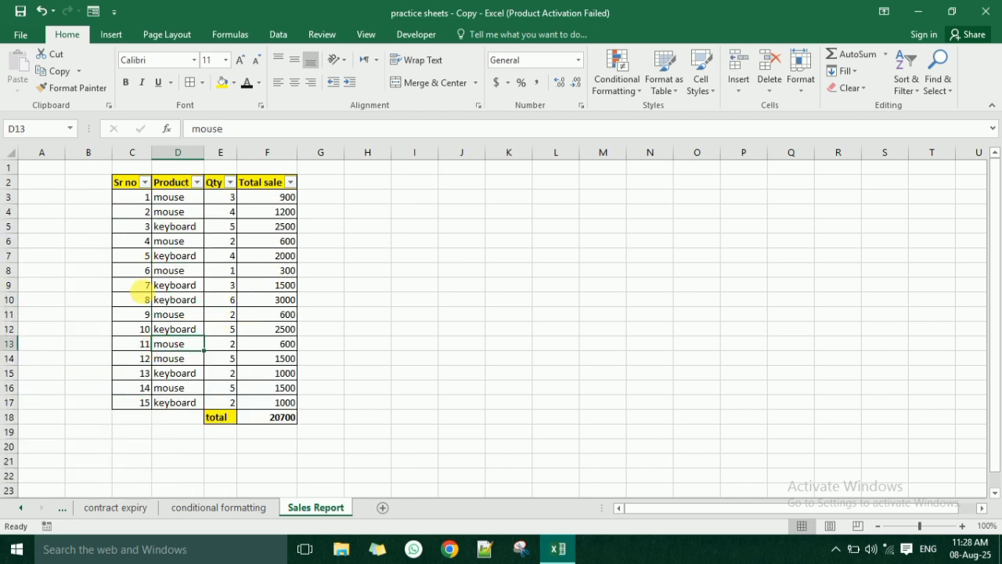
click(144, 196)
drag(144, 381, 148, 404)
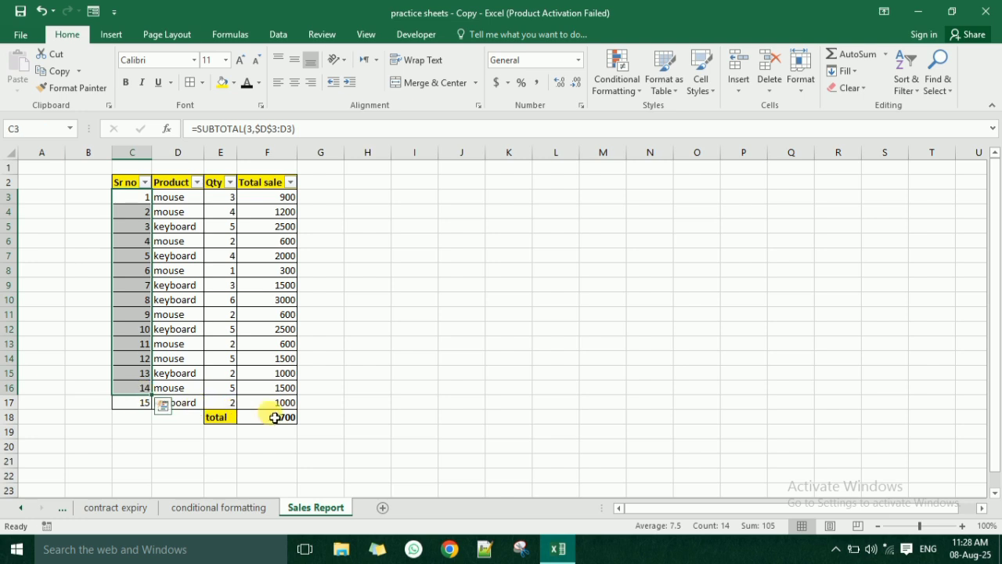
click(271, 416)
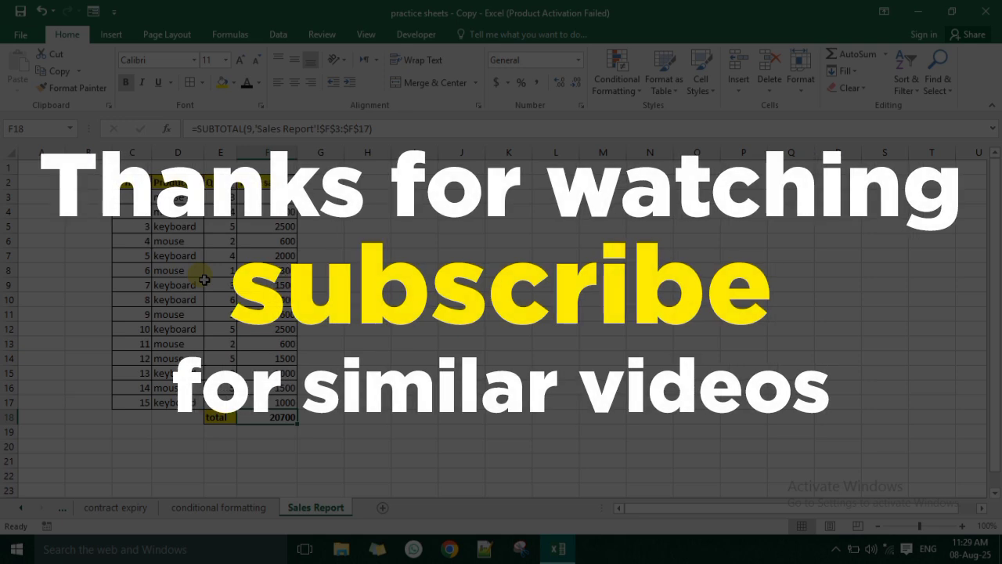
click(836, 549)
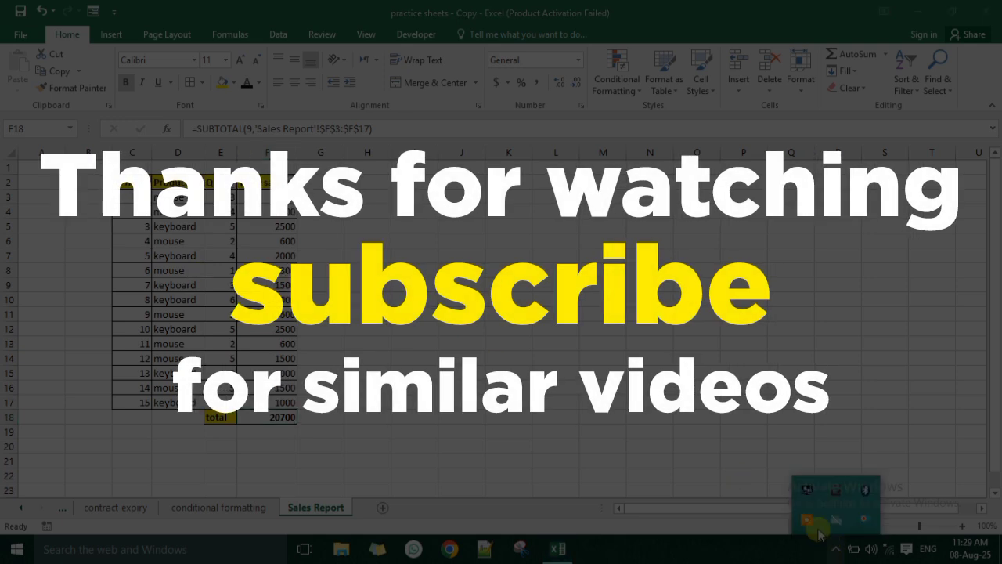